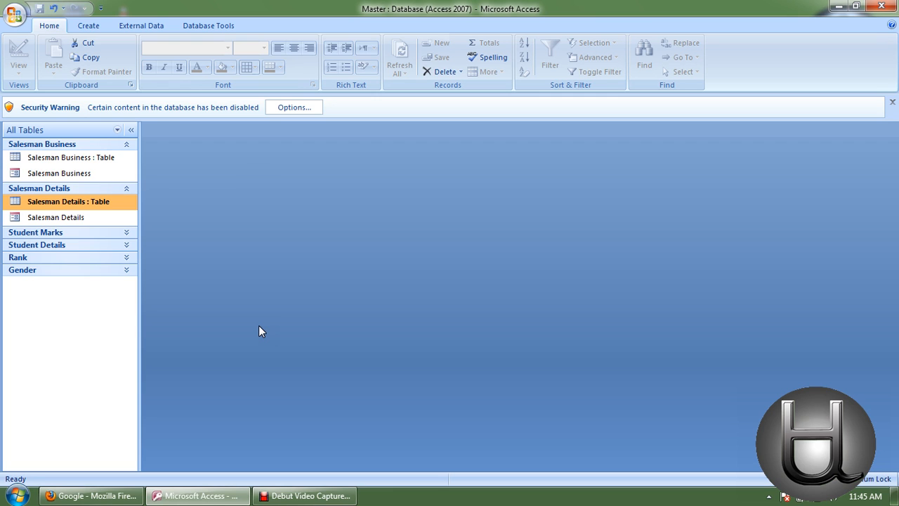
Step: Examine the records and columns of the Salesman Business and Salesman Details tables in turn, closing each table after viewing
double_click(94, 160)
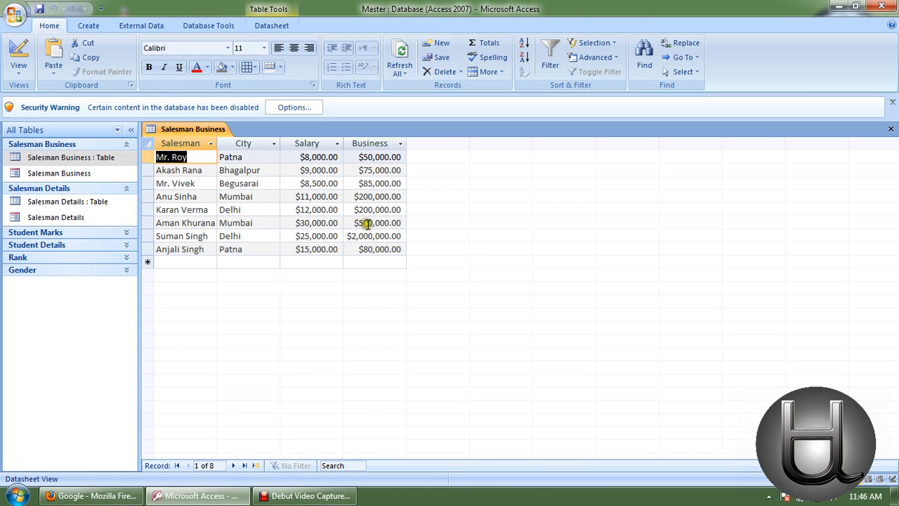
click(890, 129)
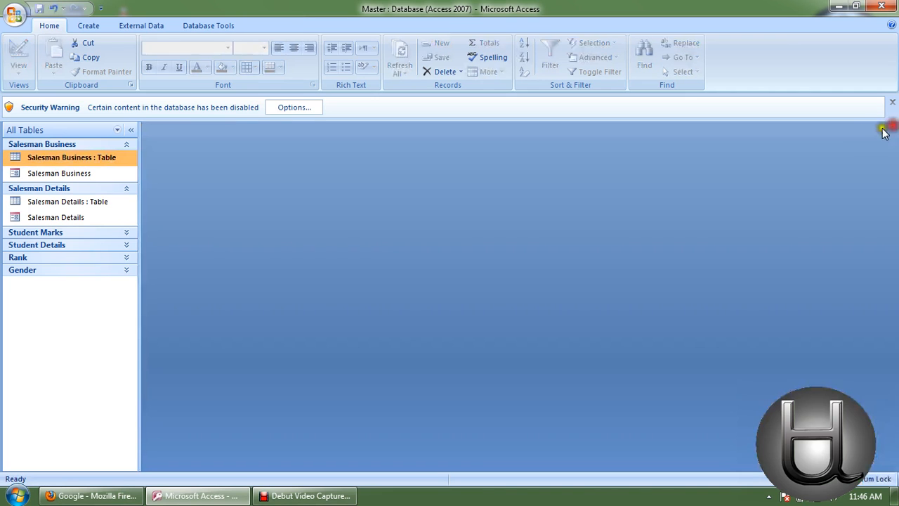
click(64, 204)
double_click(63, 207)
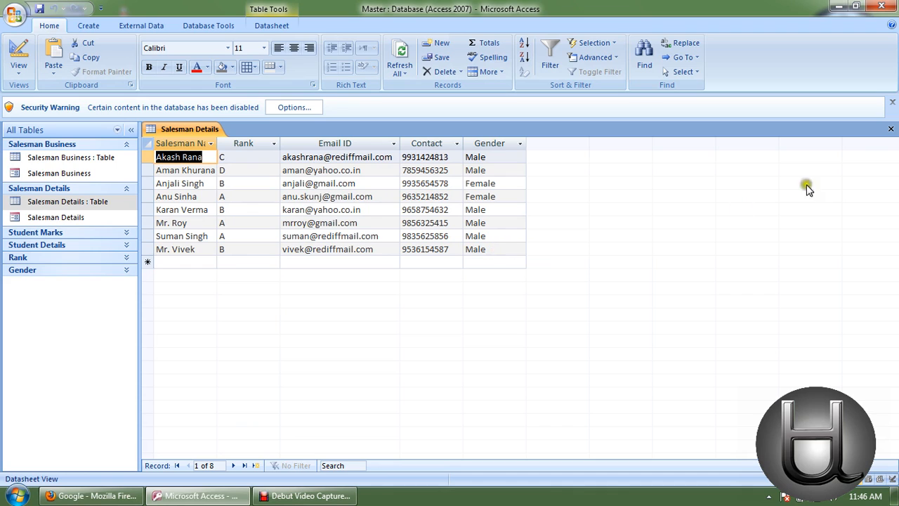
click(890, 131)
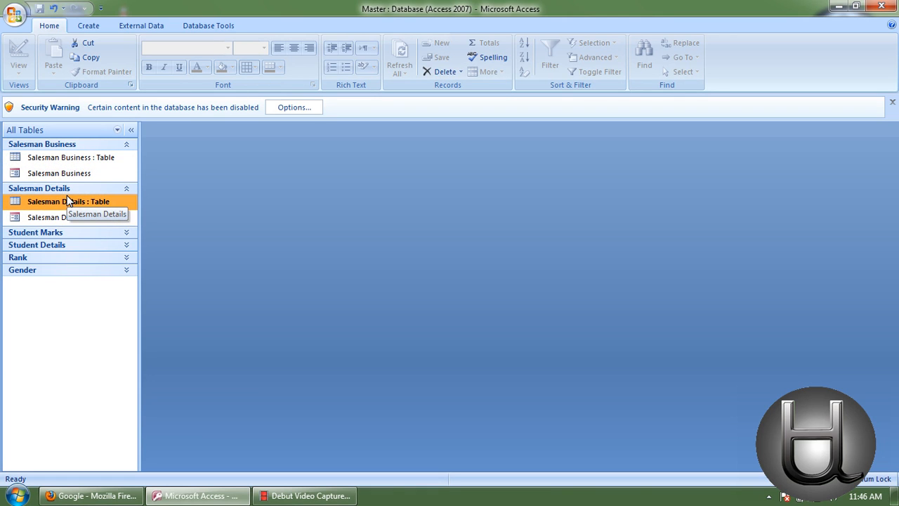
double_click(70, 157)
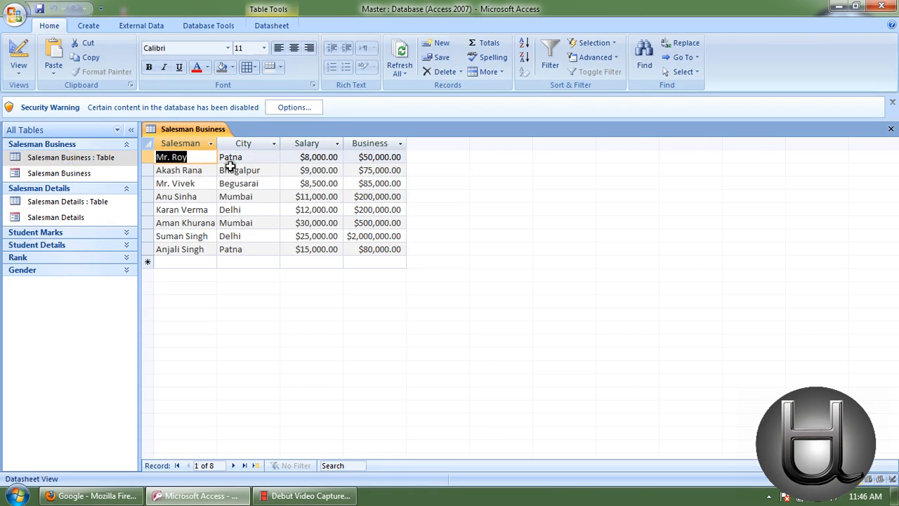
click(890, 129)
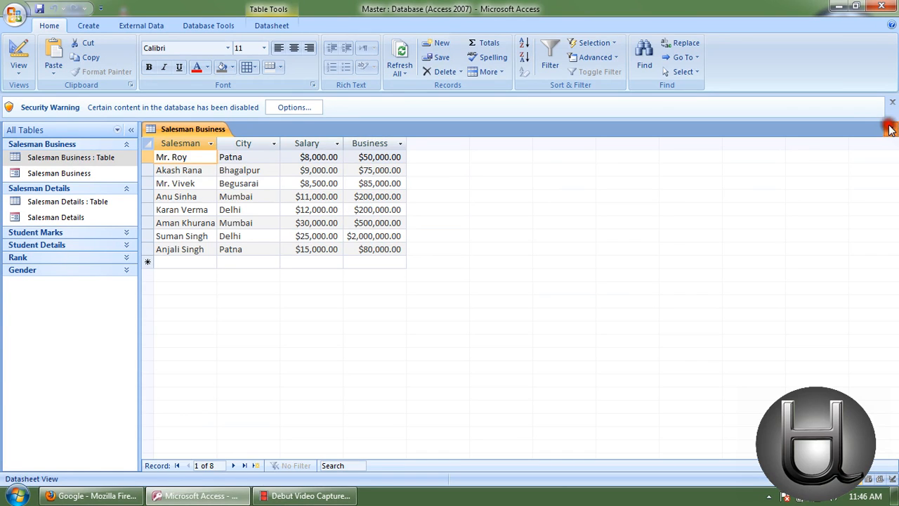
double_click(100, 201)
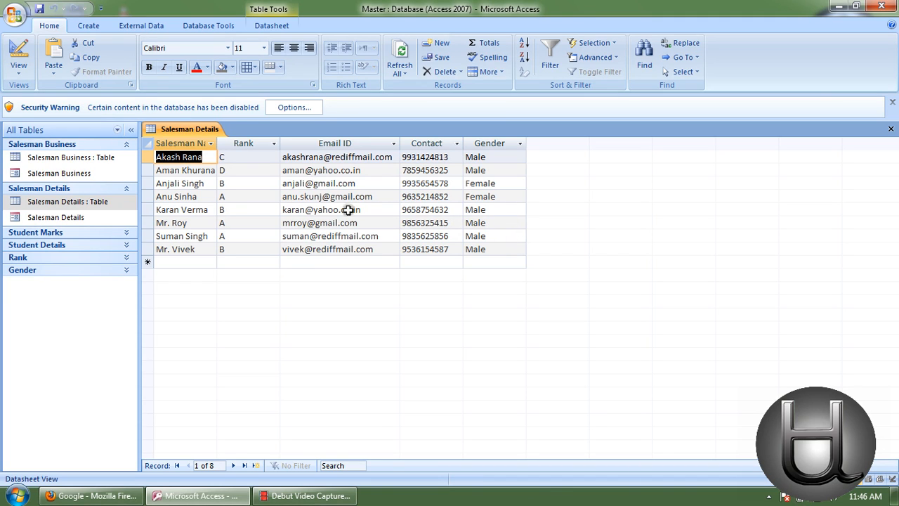
click(890, 130)
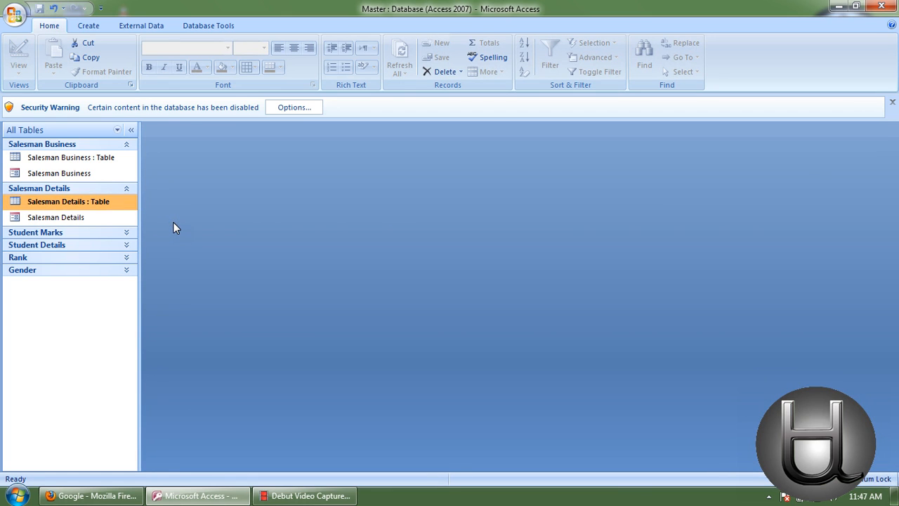
click(80, 159)
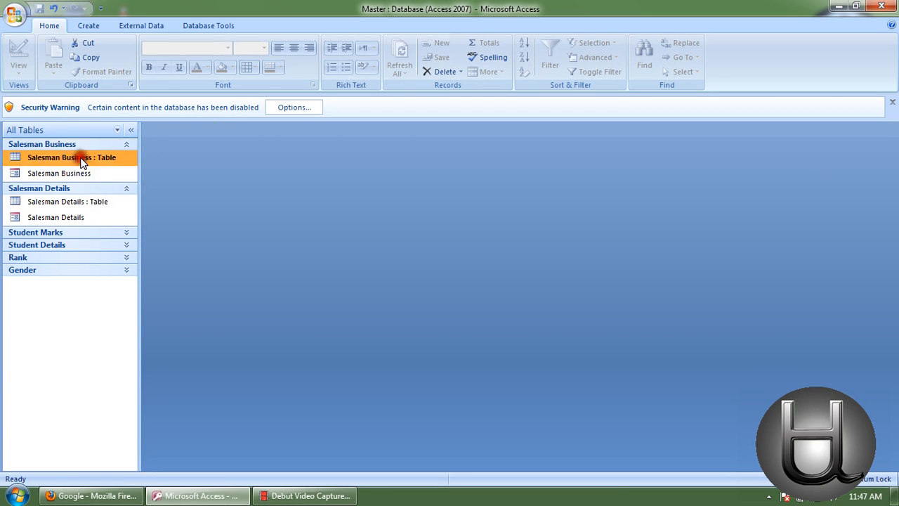
double_click(80, 159)
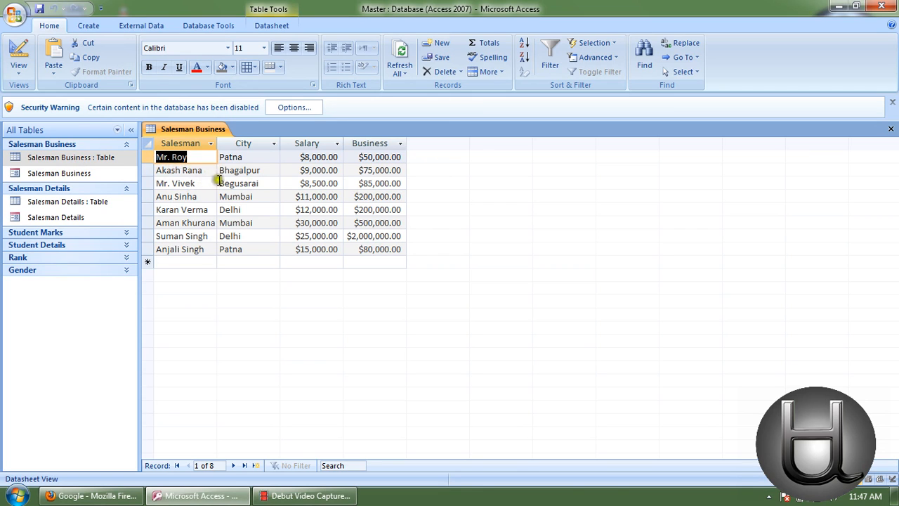
click(891, 129)
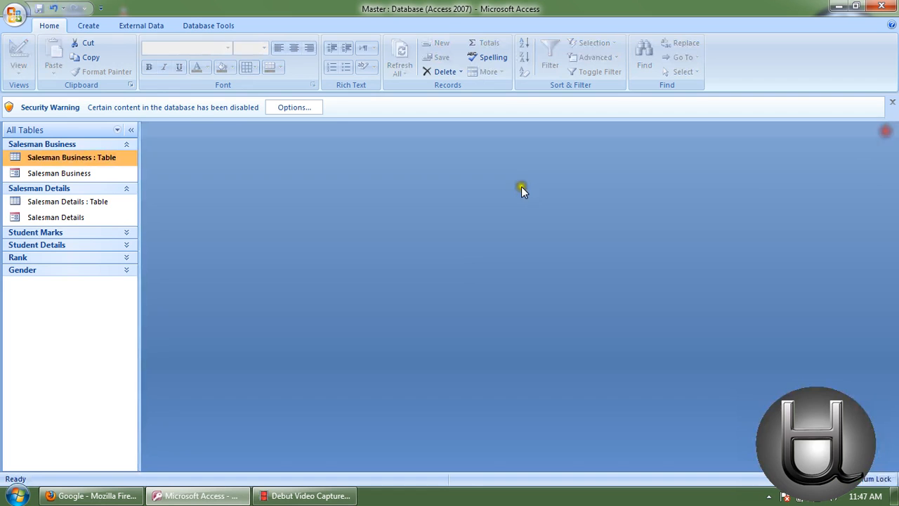
double_click(85, 205)
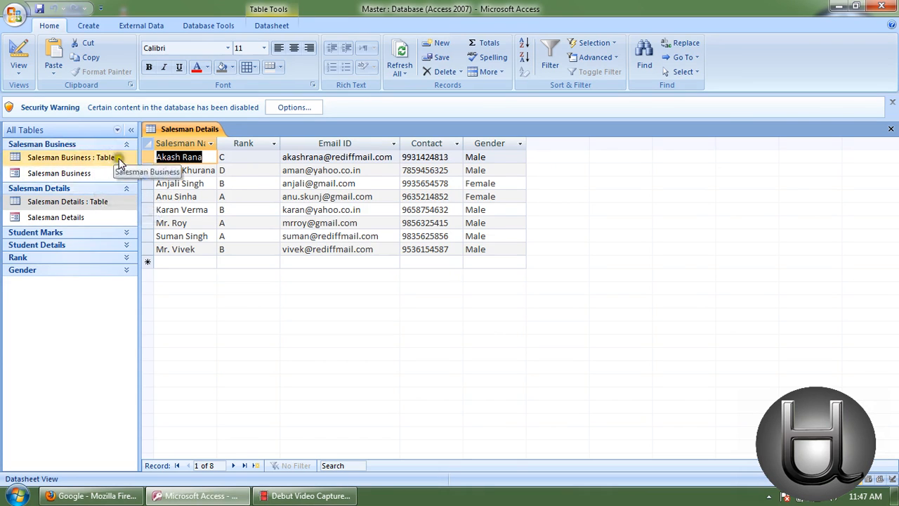
click(890, 129)
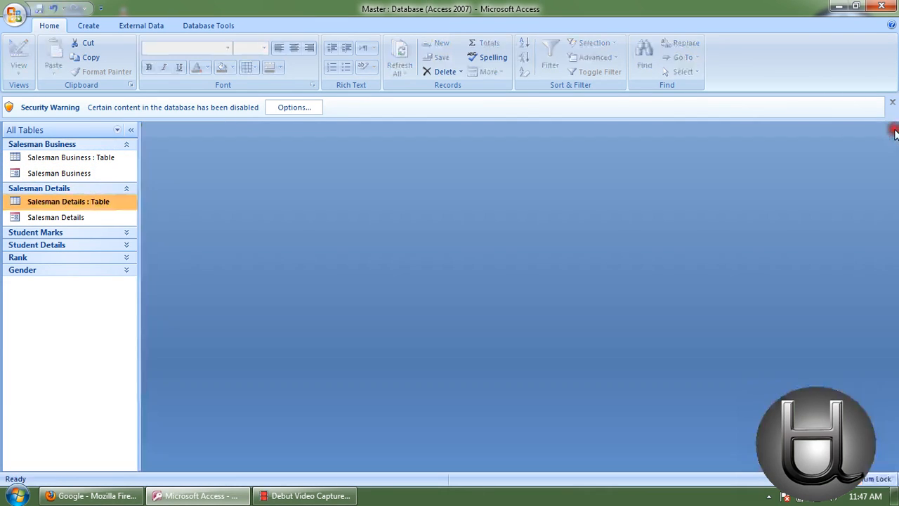
Step: Inspect the field names and data types of the Salesman Business table in Design View and close it
click(70, 159)
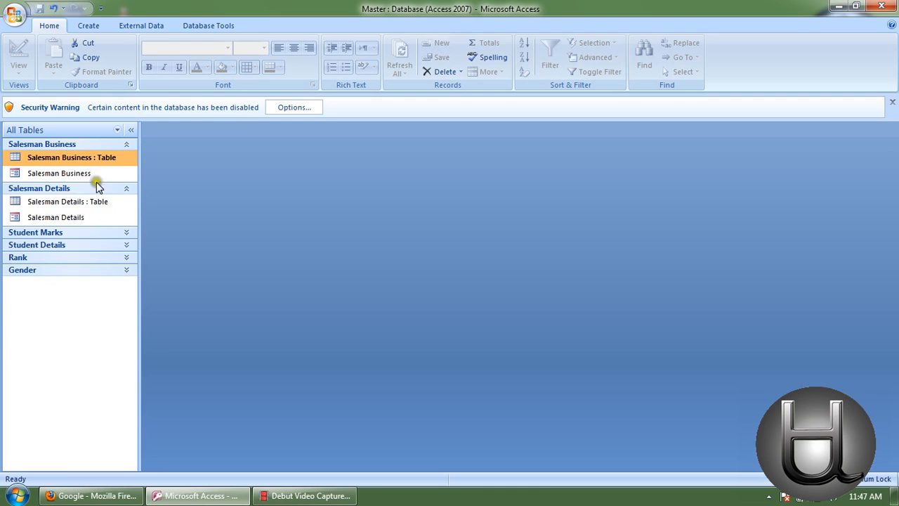
right_click(71, 159)
click(95, 181)
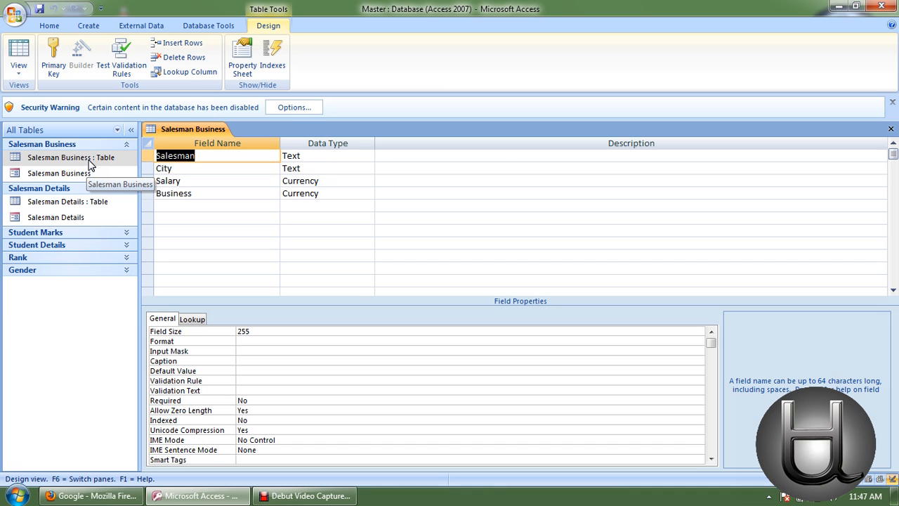
click(891, 129)
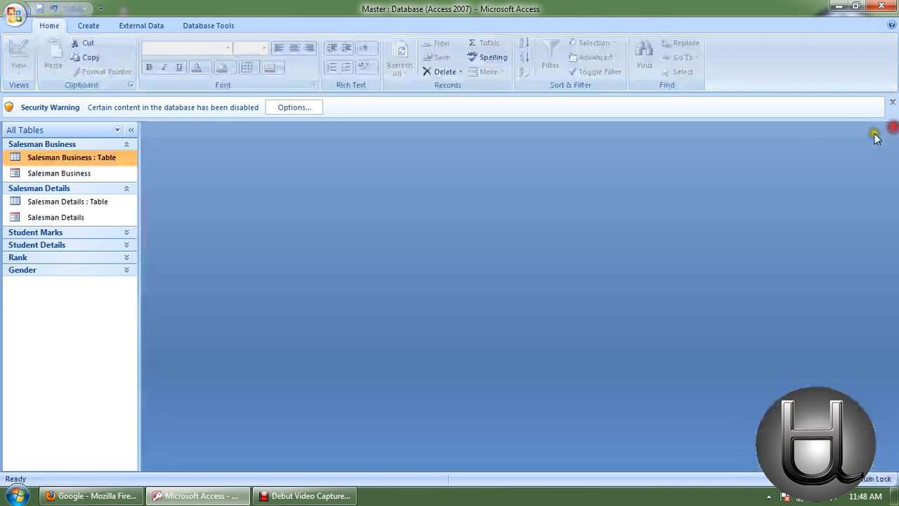
Step: Fit the Salesman Name column width to its contents in the Salesman Details table, then close it and save the layout
double_click(74, 200)
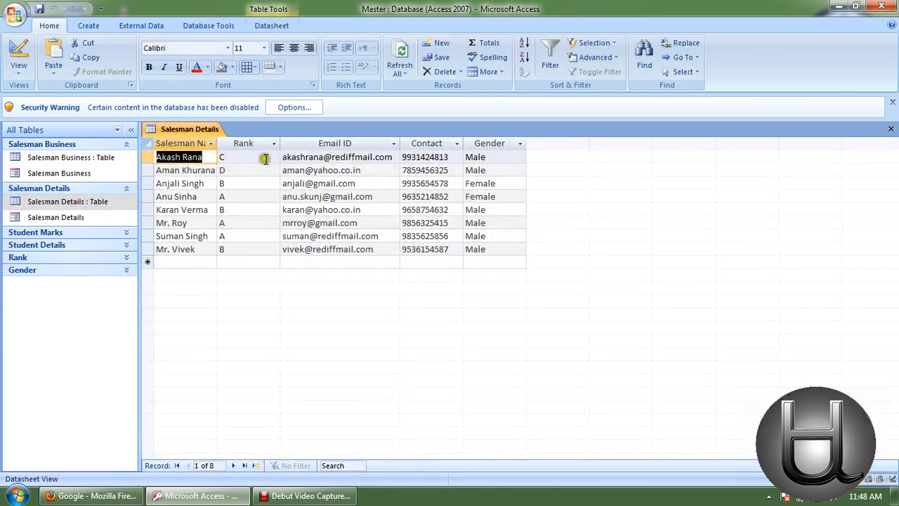
double_click(217, 143)
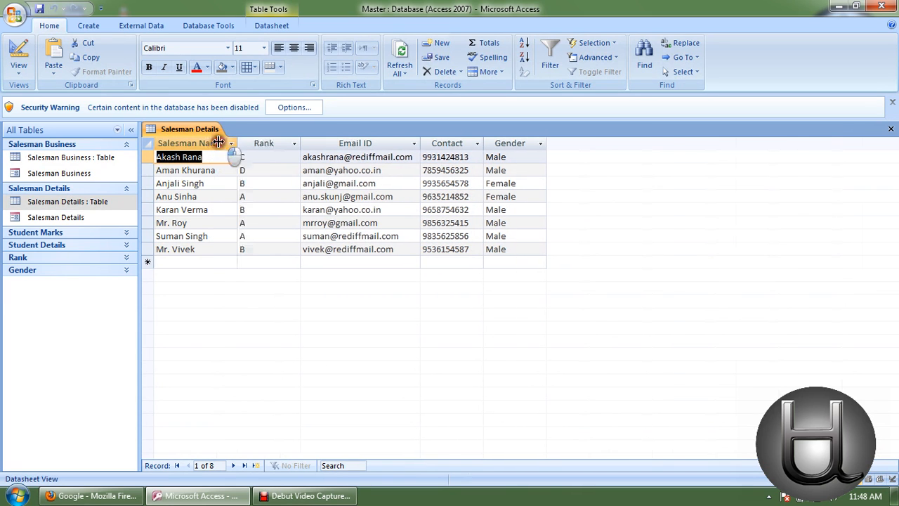
click(891, 128)
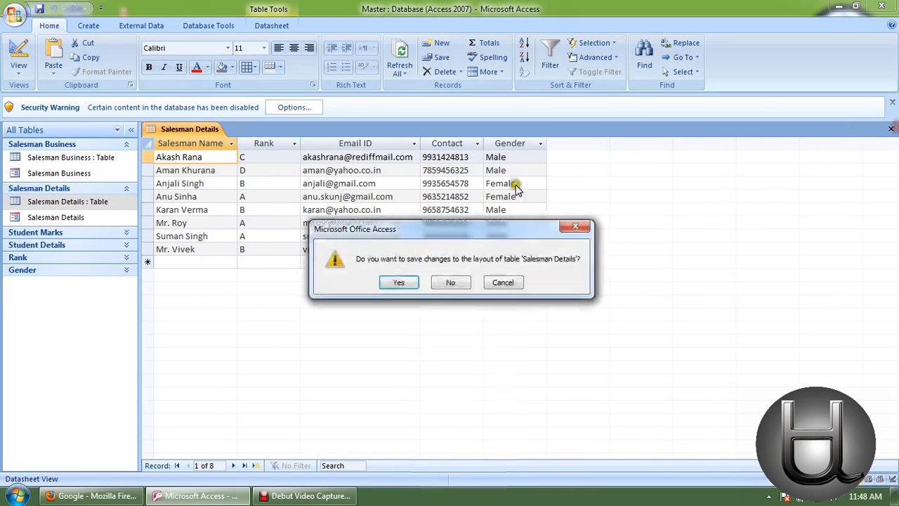
click(397, 282)
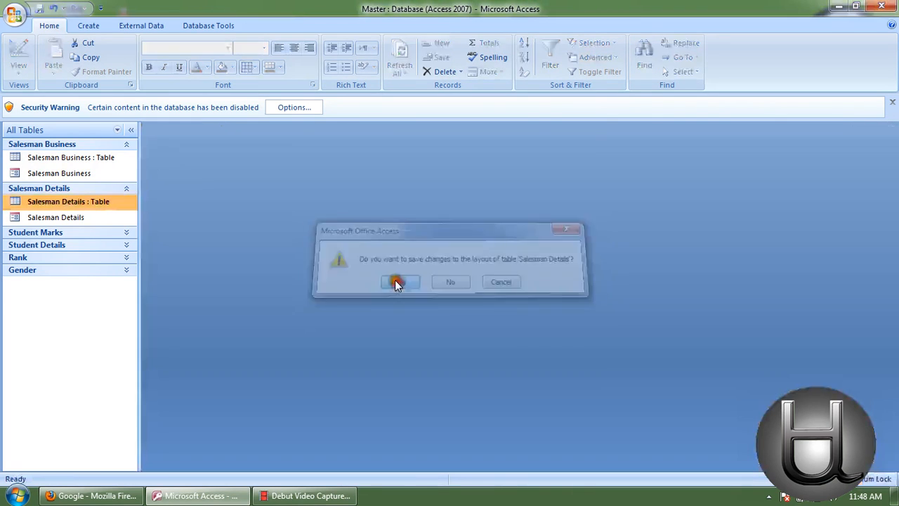
Step: Rename the Salesman field to Salesman Name in the Salesman Business table's design and save the change on closing
click(78, 208)
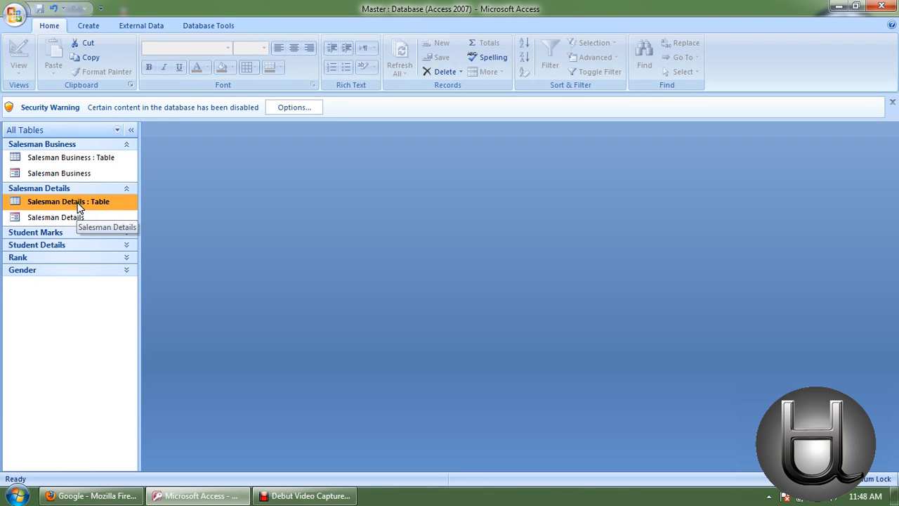
right_click(73, 161)
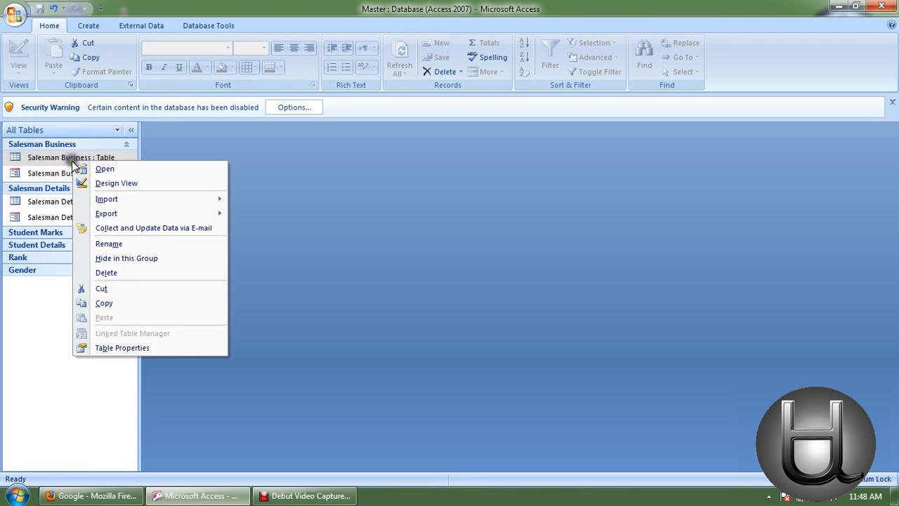
click(88, 182)
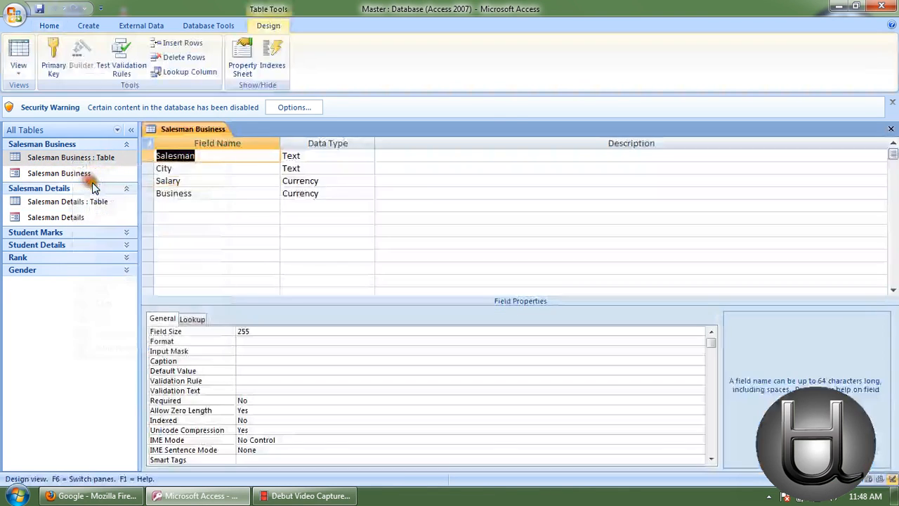
click(149, 158)
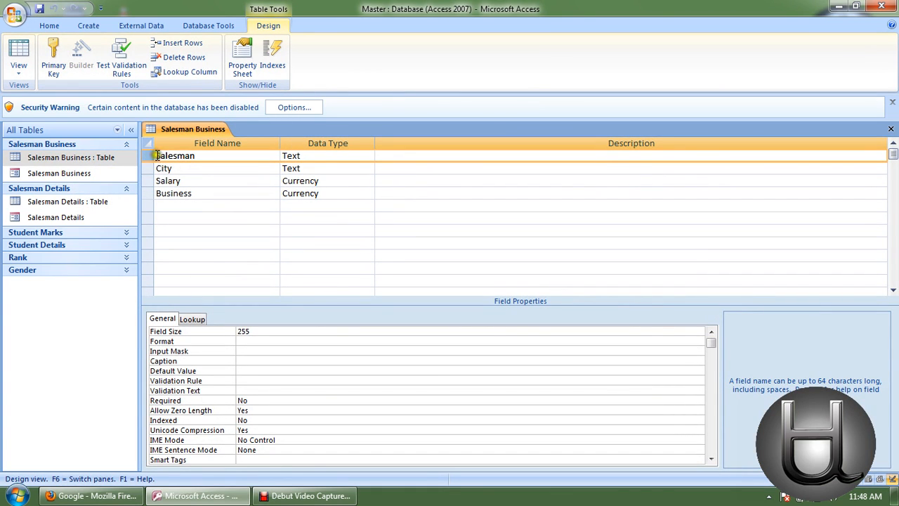
click(197, 156)
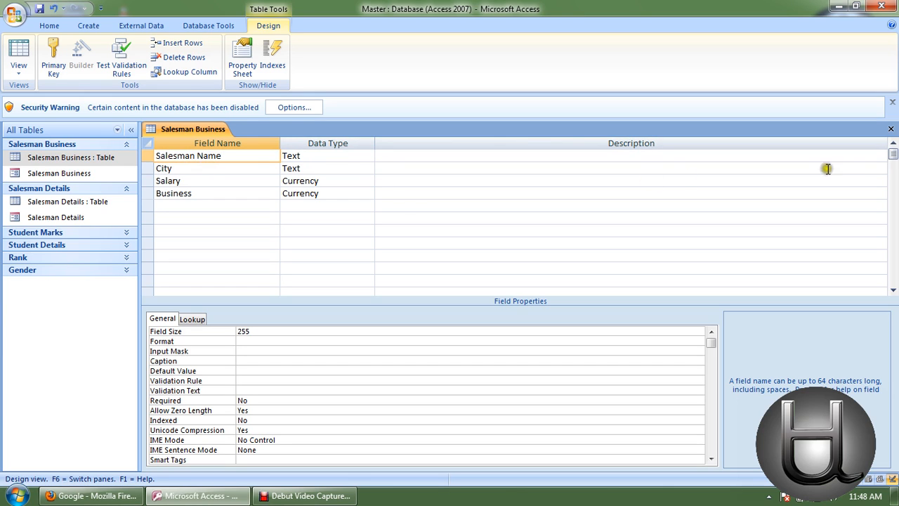
click(891, 129)
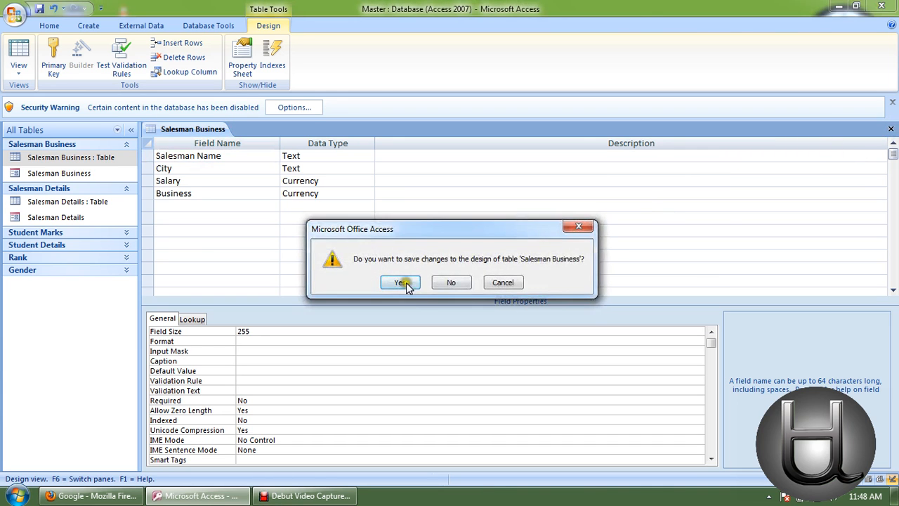
click(401, 282)
Step: Fit the Salesman Name column width to its contents in the Salesman Business table, then close it and save the layout
double_click(68, 202)
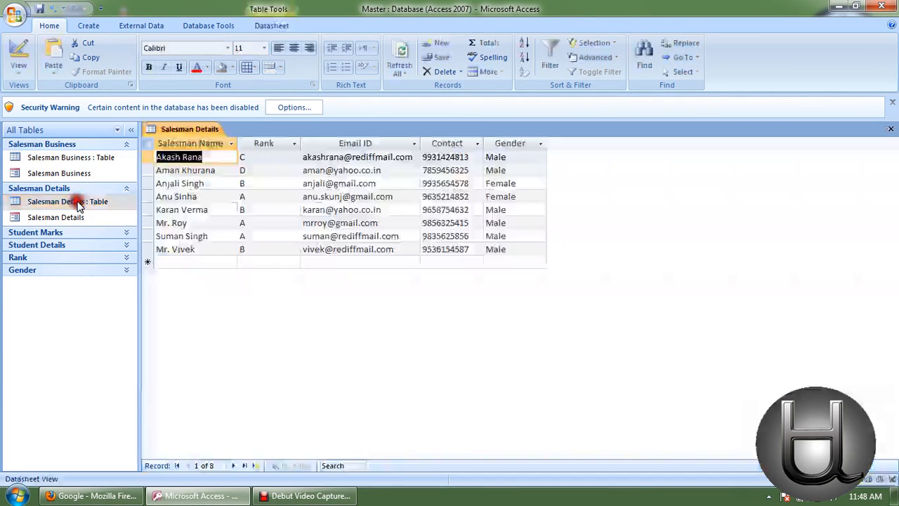
click(890, 128)
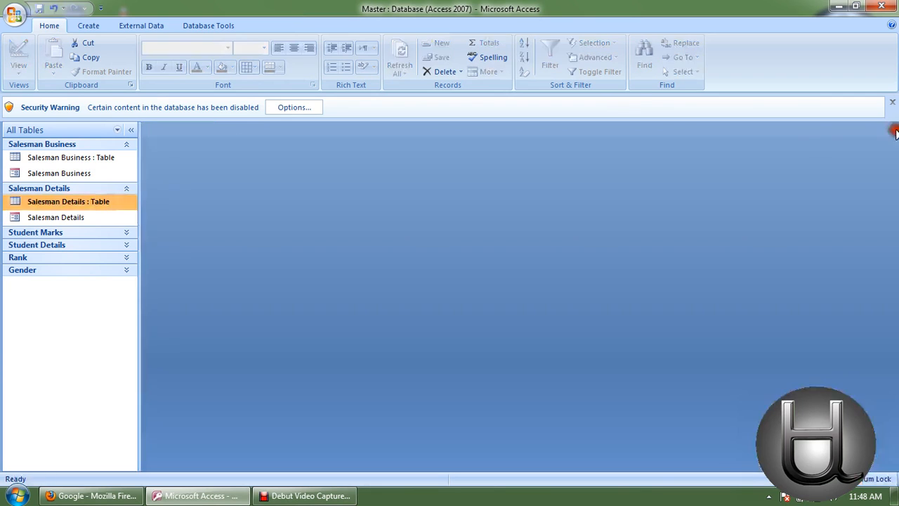
double_click(88, 156)
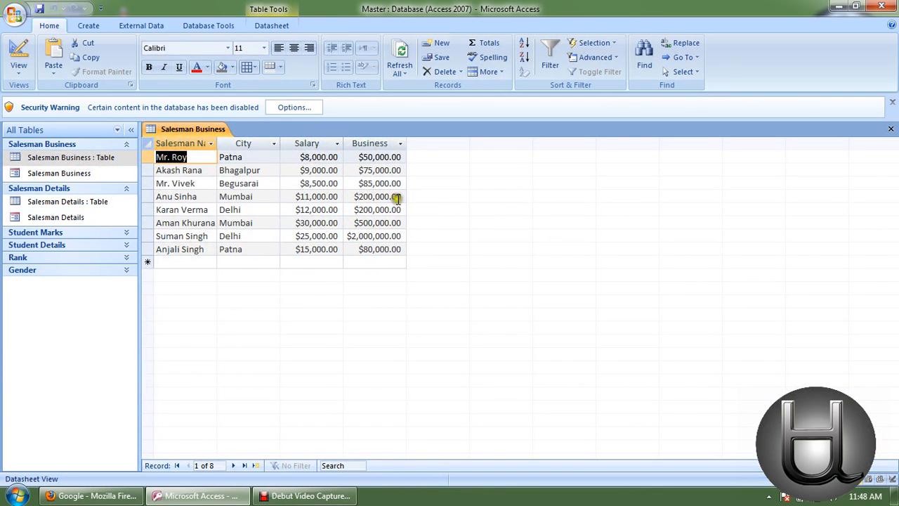
double_click(220, 139)
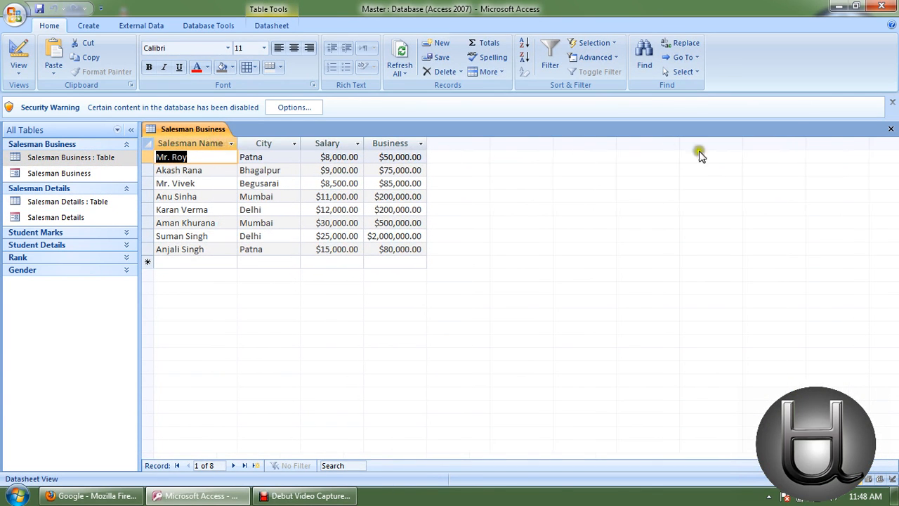
click(891, 131)
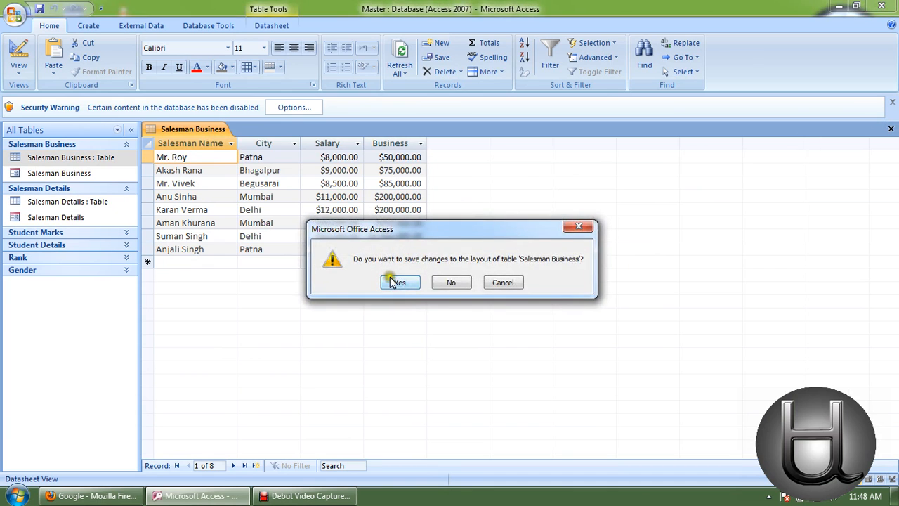
click(395, 280)
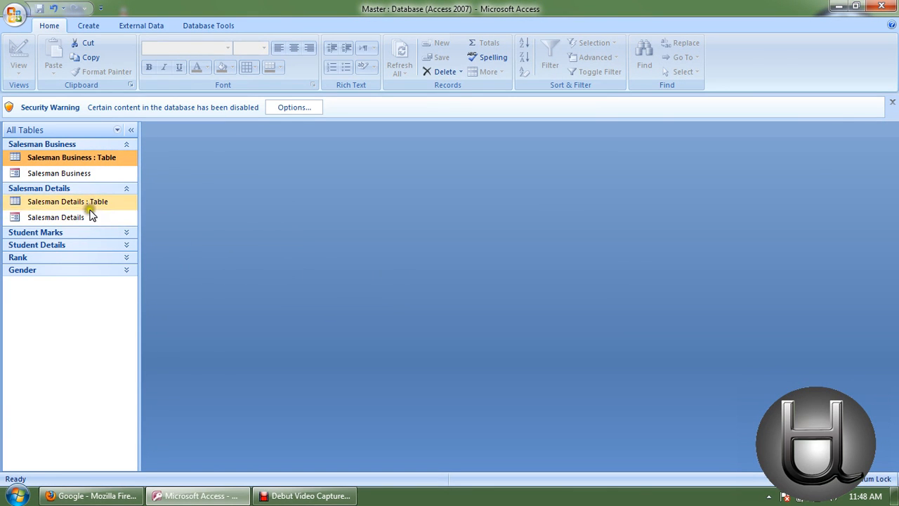
Step: Make Salesman Name the primary key of the Salesman Business table in Design View and save the design on closing
right_click(88, 163)
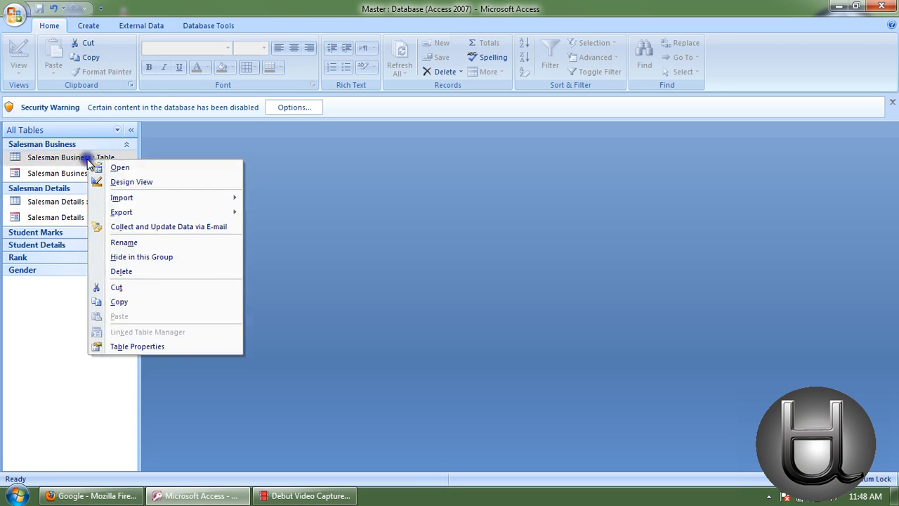
click(117, 180)
click(150, 156)
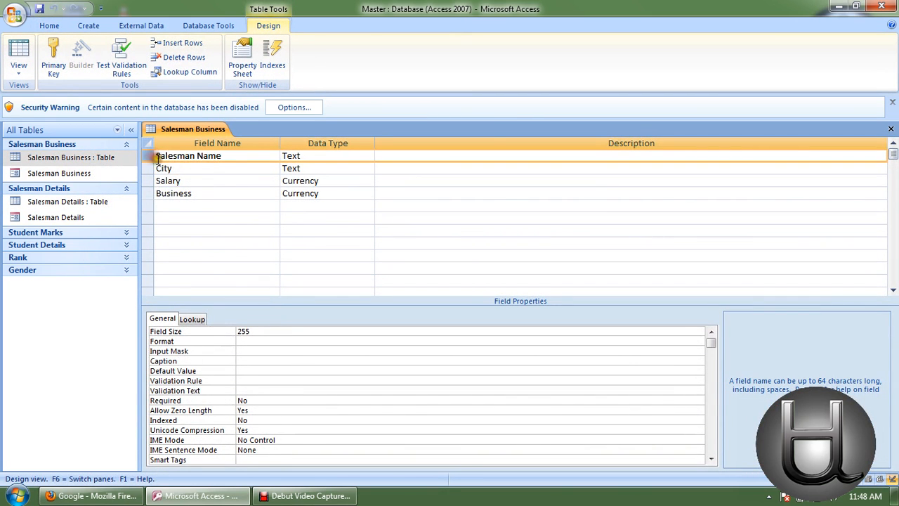
right_click(155, 161)
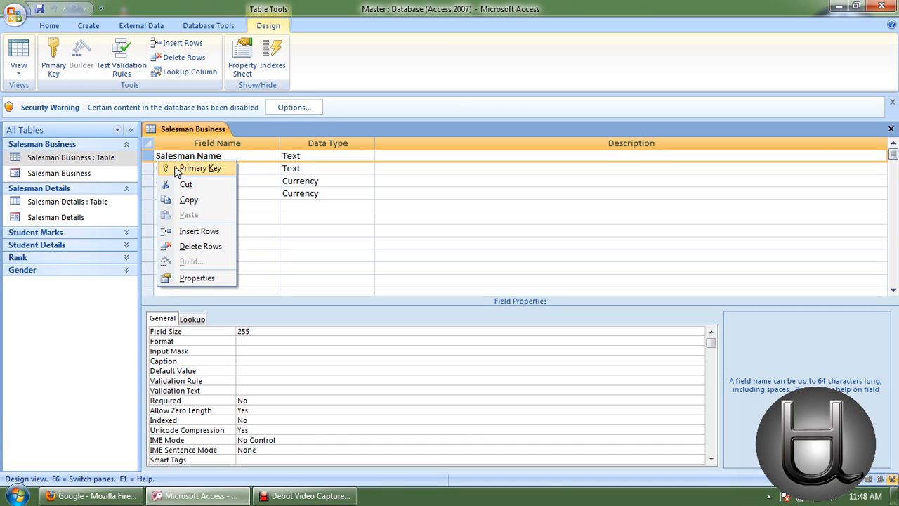
click(199, 169)
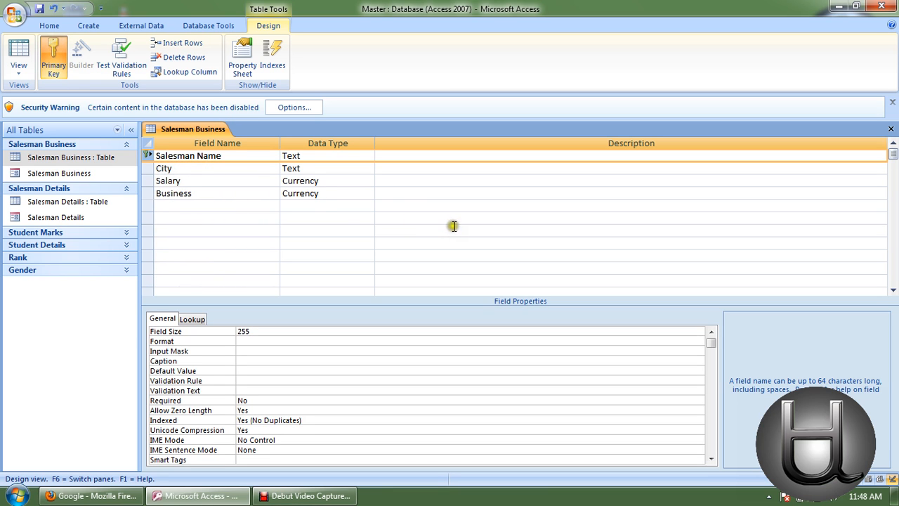
click(891, 129)
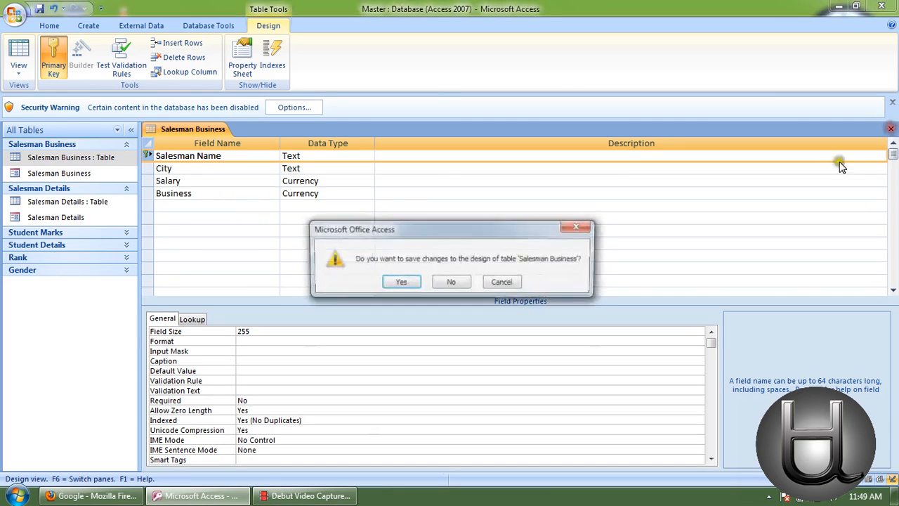
click(393, 282)
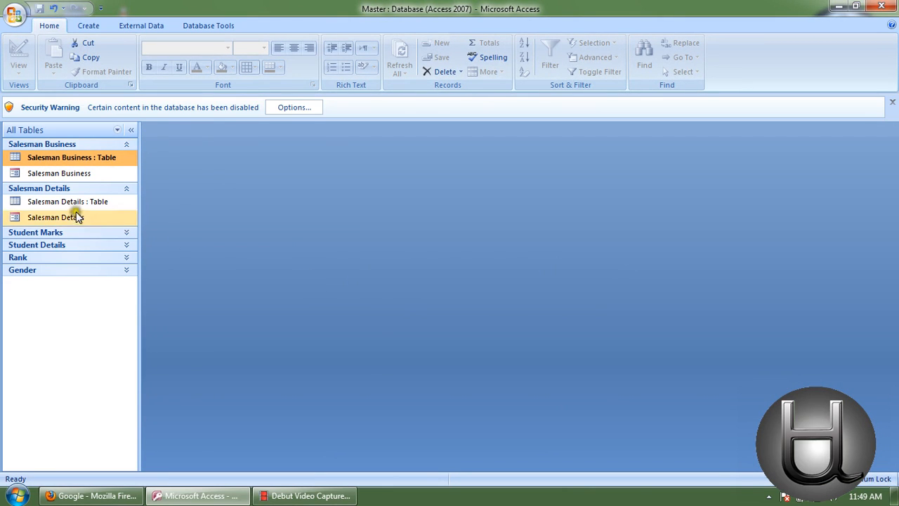
Step: Make Salesman Name the primary key of the Salesman Details table in Design View and save the design on closing
right_click(53, 201)
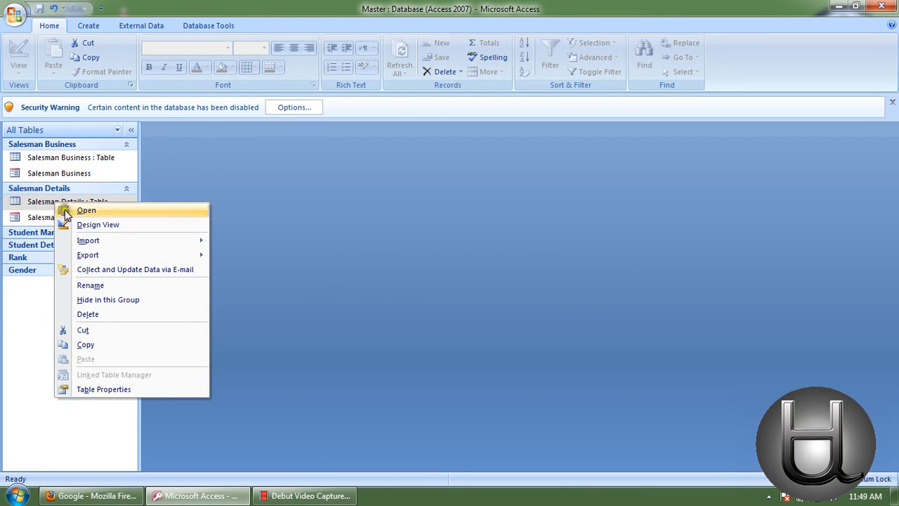
click(81, 226)
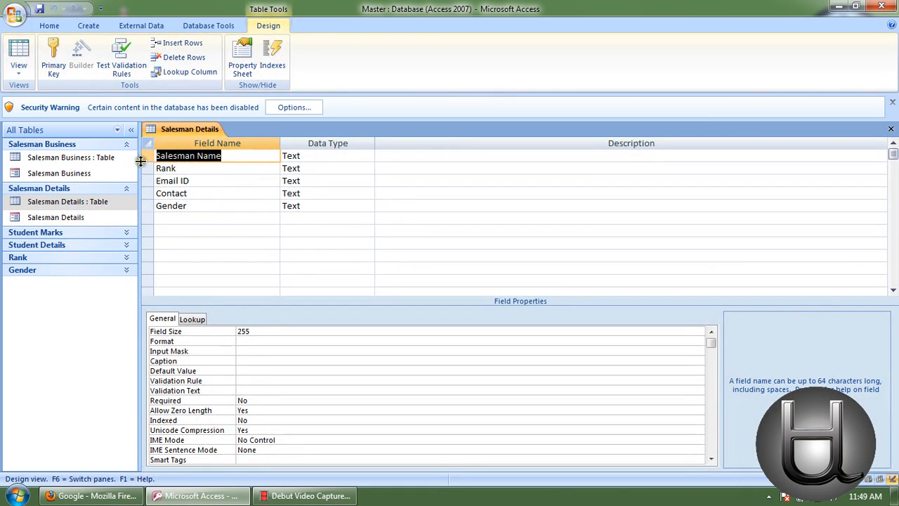
click(149, 156)
right_click(149, 156)
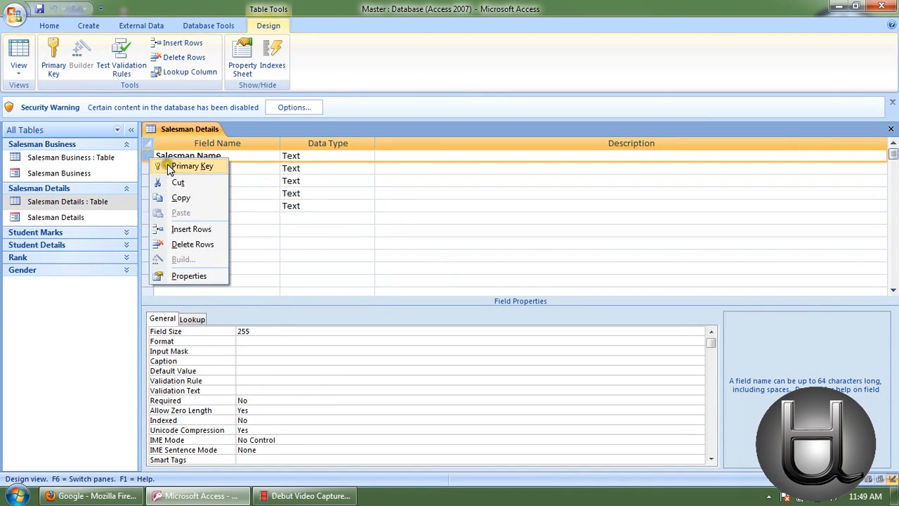
click(170, 167)
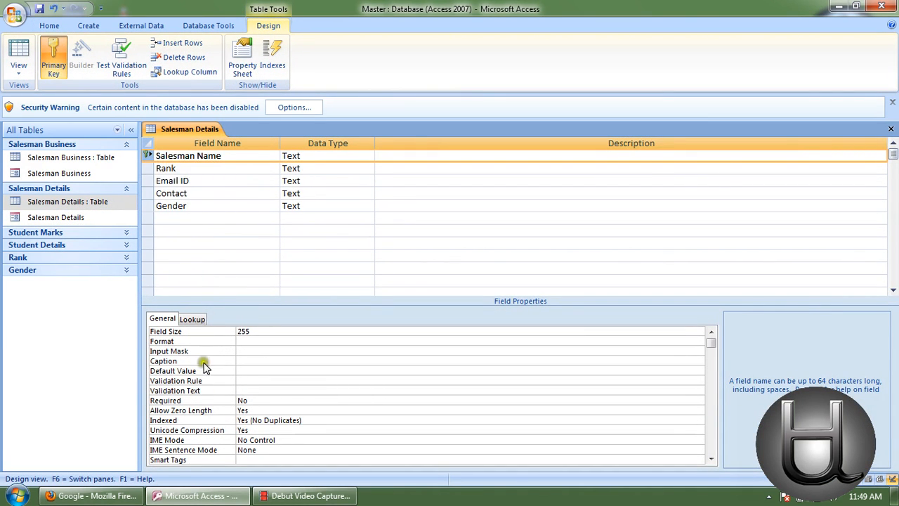
click(298, 495)
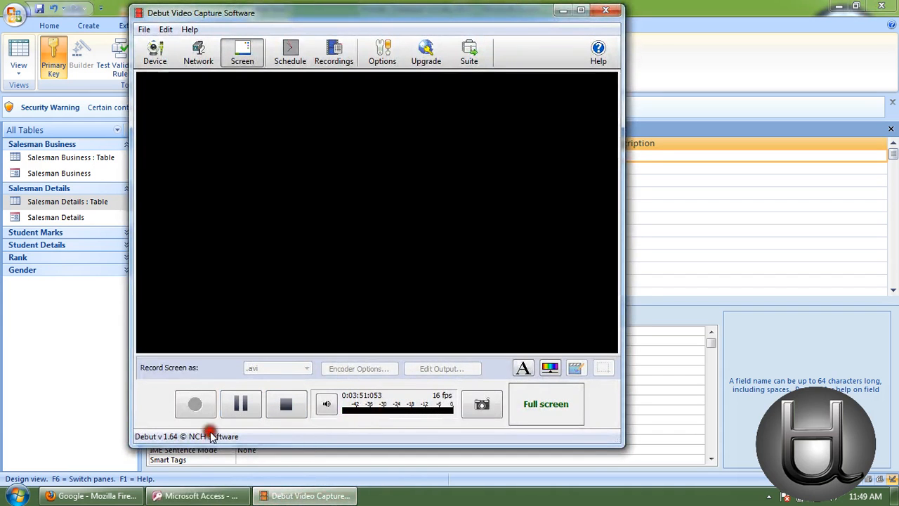
click(309, 496)
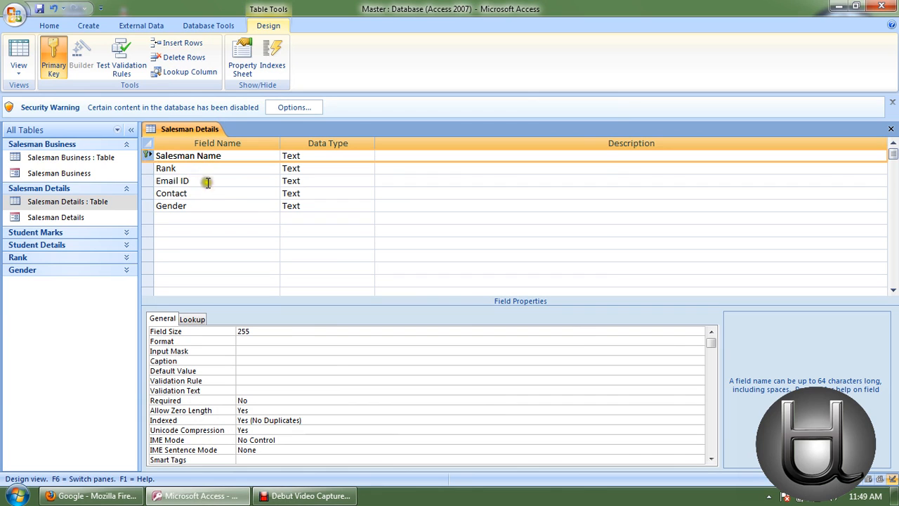
click(890, 129)
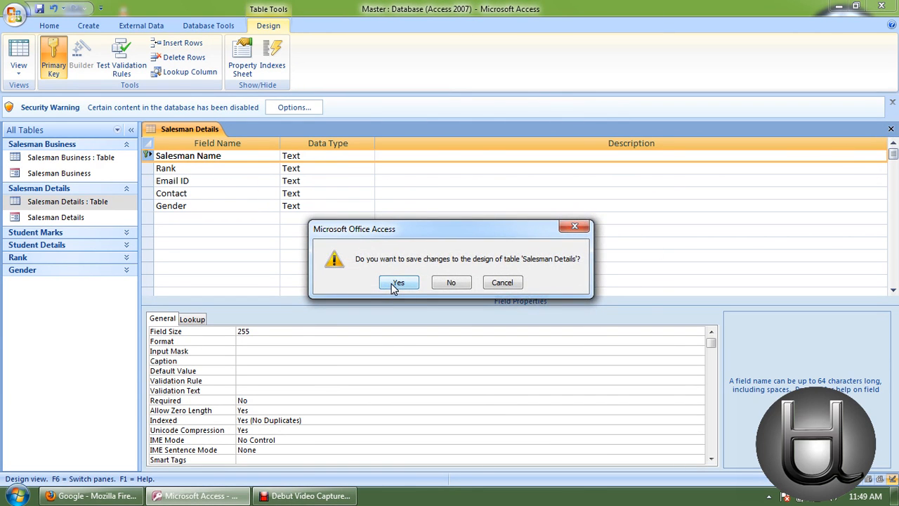
click(396, 283)
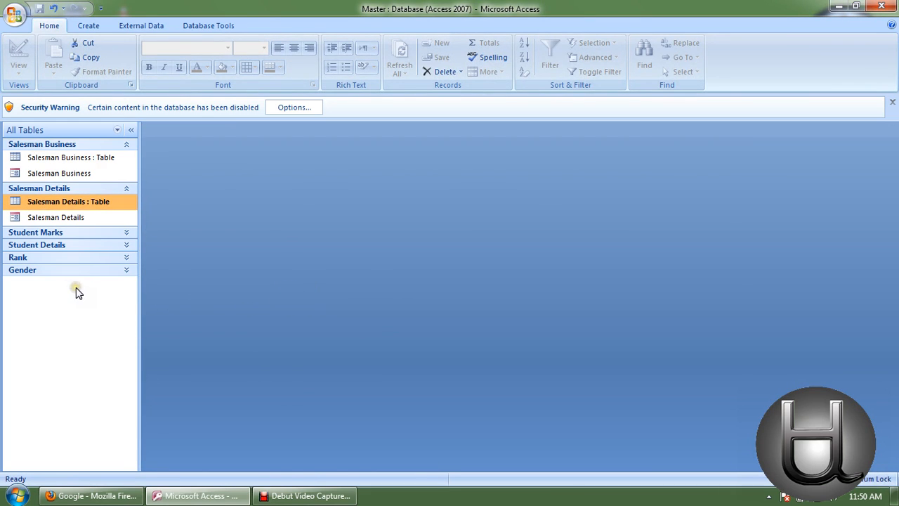
Step: Open the Relationships window and add the Salesman Business and Salesman Details tables to it
click(211, 30)
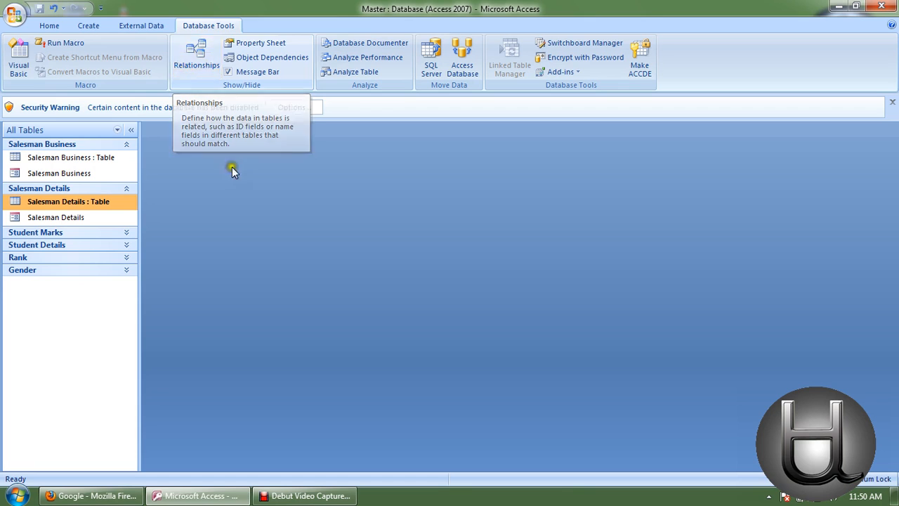
click(198, 62)
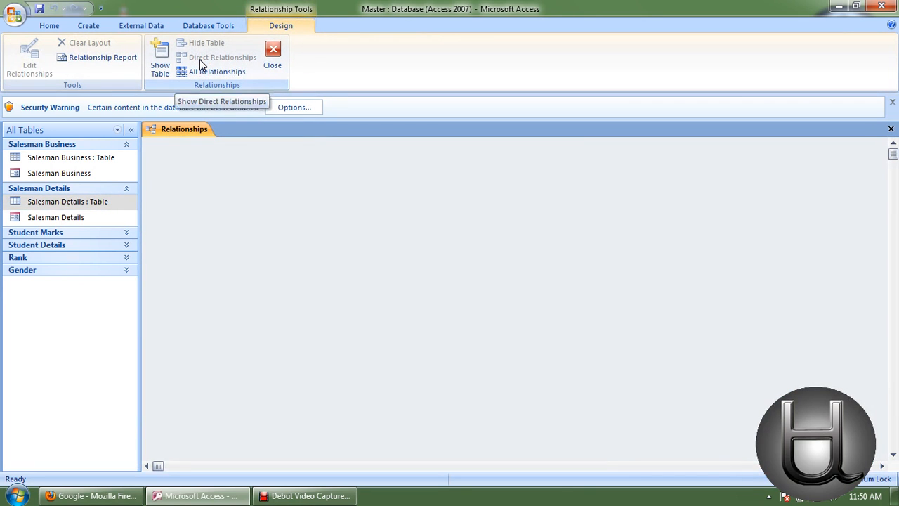
click(158, 78)
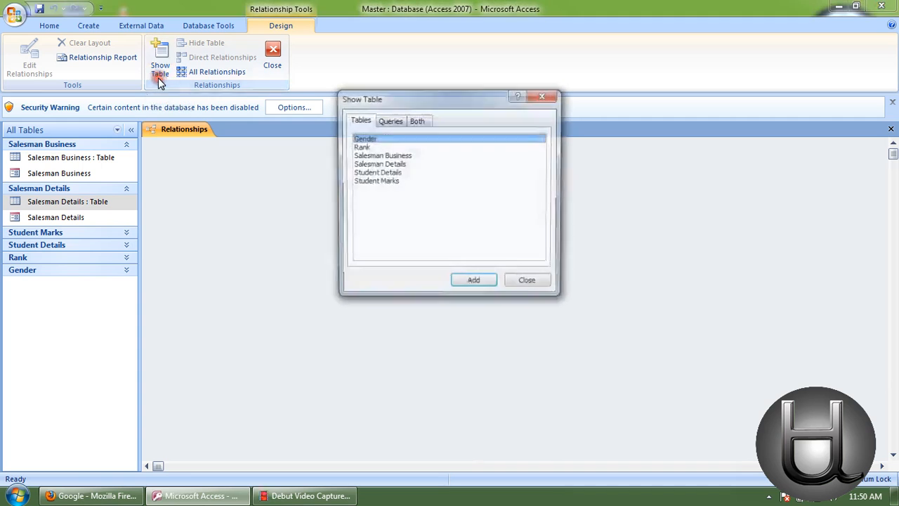
click(399, 156)
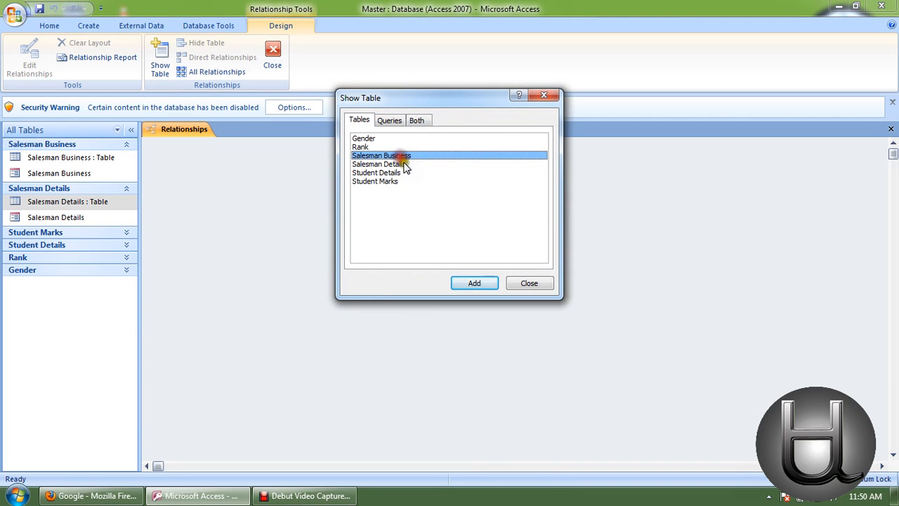
click(399, 166)
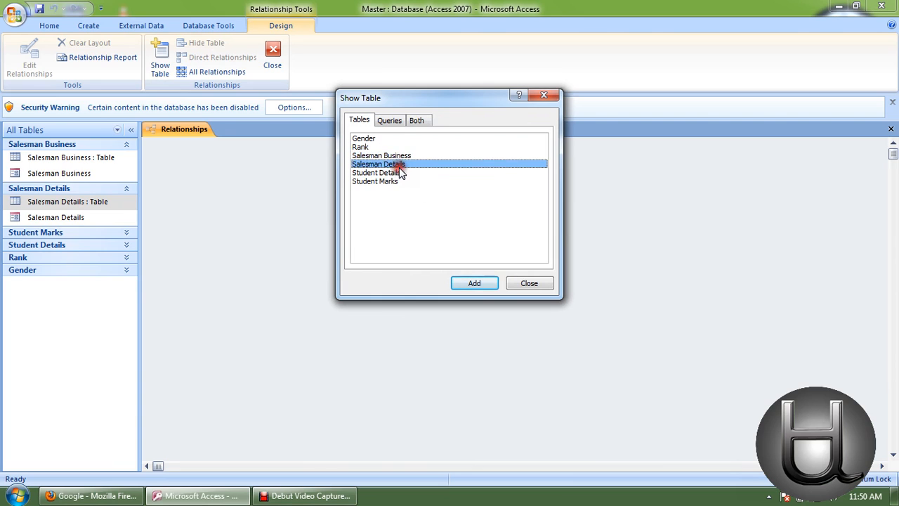
double_click(396, 156)
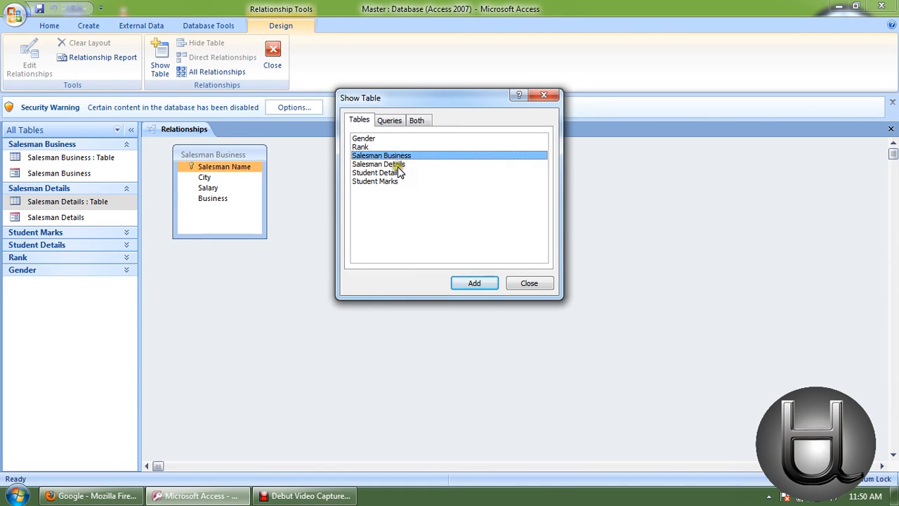
double_click(397, 165)
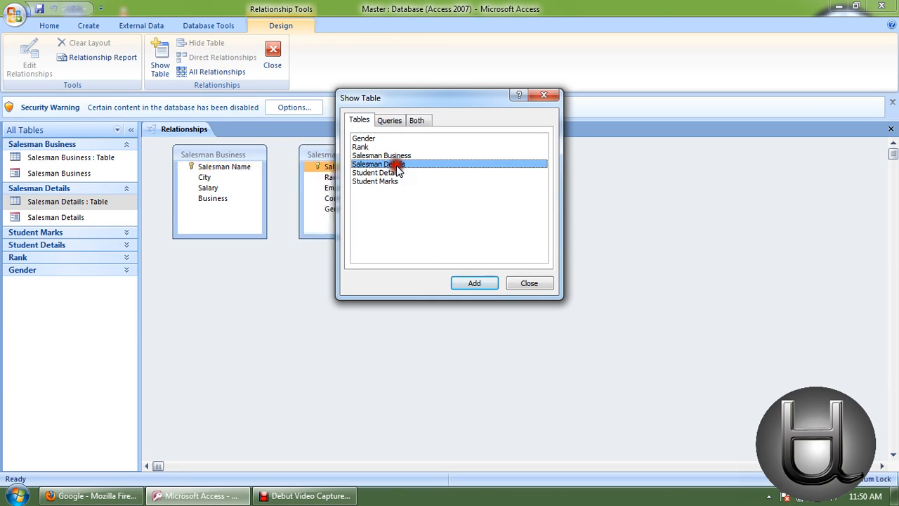
click(529, 283)
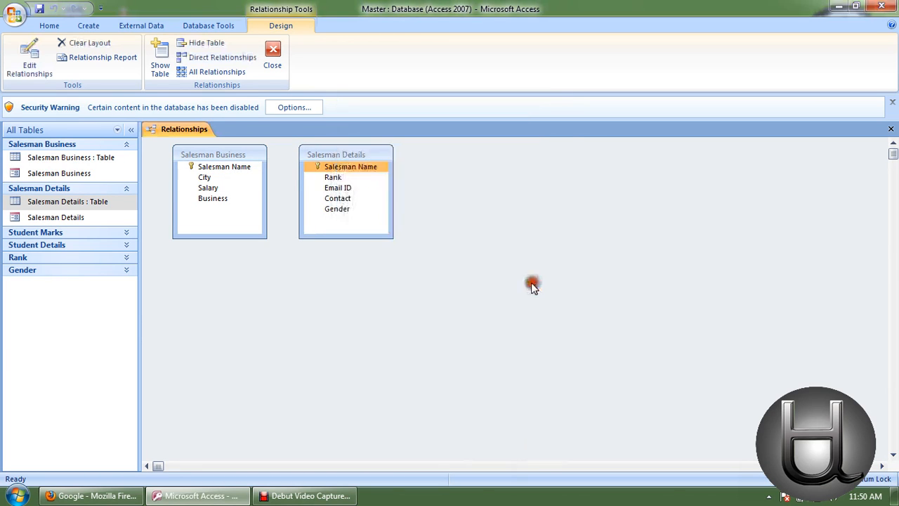
Step: Shift the Salesman Details and Salesman Business field lists slightly to the right in the relationship layout
drag(337, 156, 362, 156)
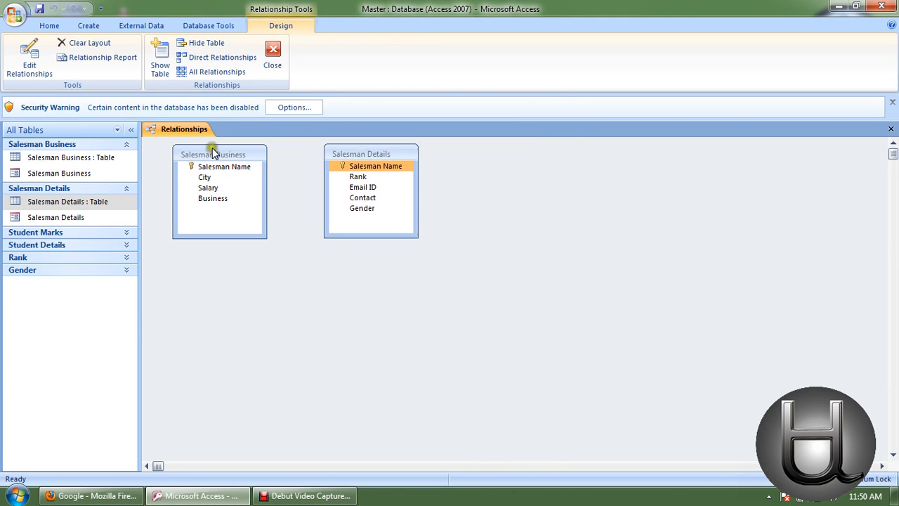
drag(213, 149, 237, 148)
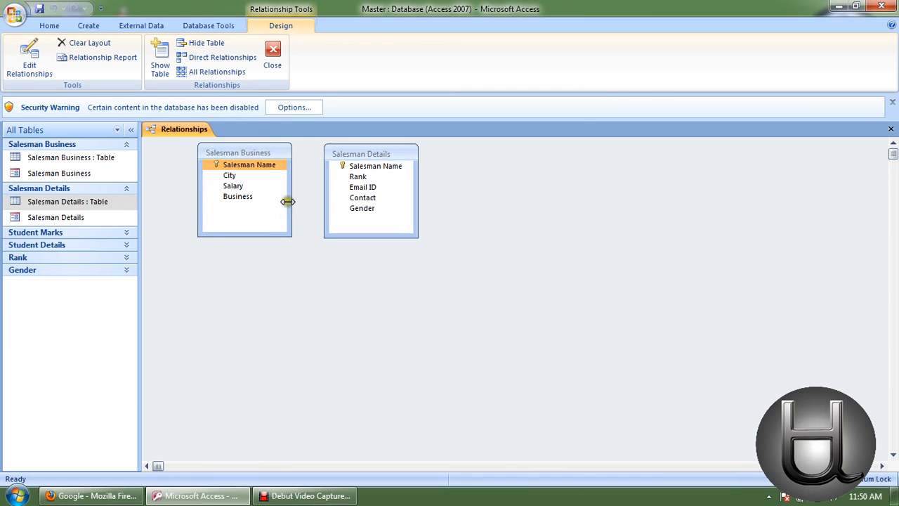
click(265, 196)
Step: Start a relationship linking Salesman Name in Salesman Business to Salesman Name in Salesman Details
click(254, 167)
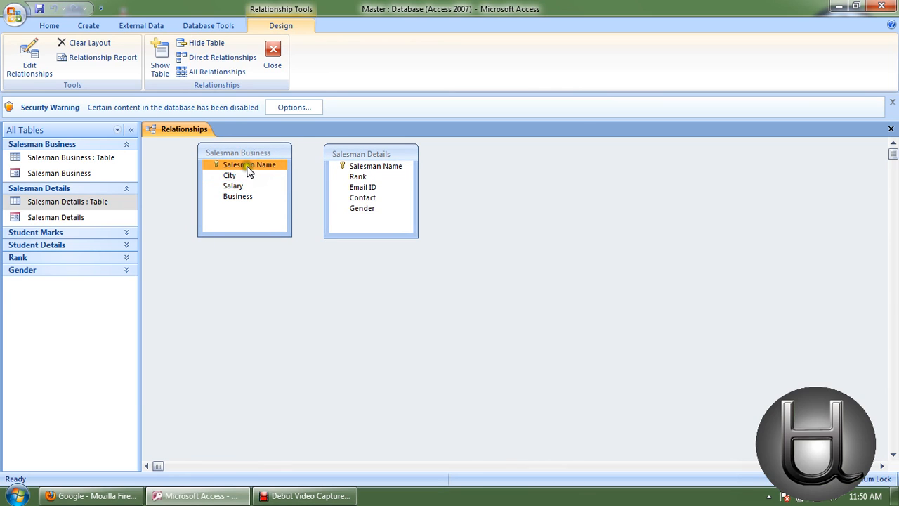
drag(263, 169, 366, 167)
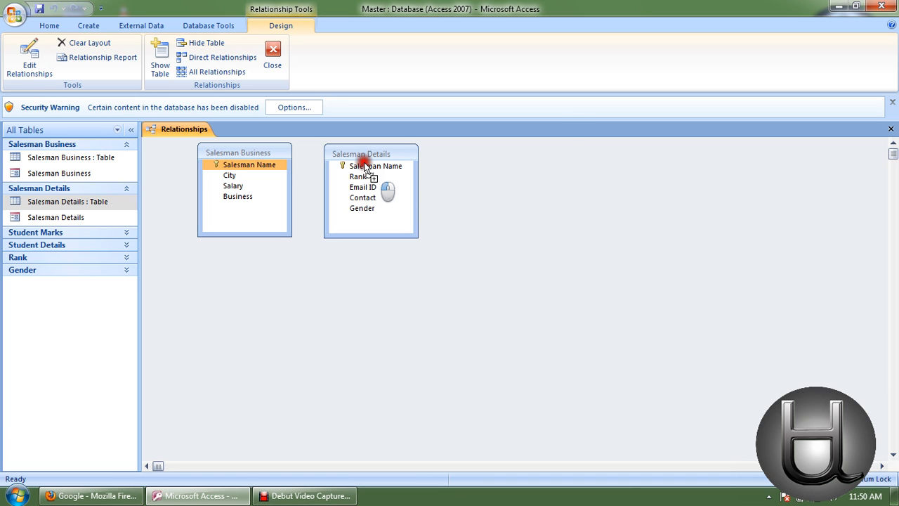
drag(366, 166, 366, 167)
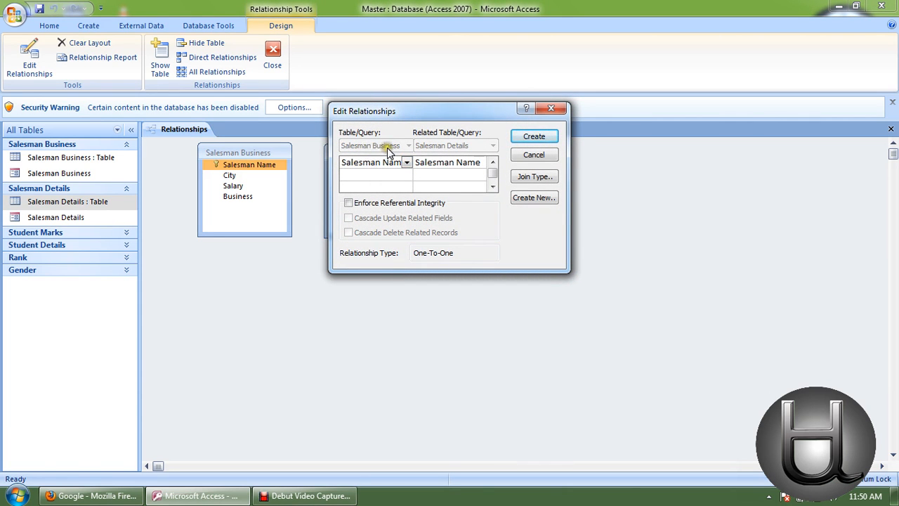
click(467, 147)
click(473, 146)
click(473, 146)
Step: Create the relationship with referential integrity, cascade update and cascade delete enabled, and save the Relationships layout on closing
click(348, 204)
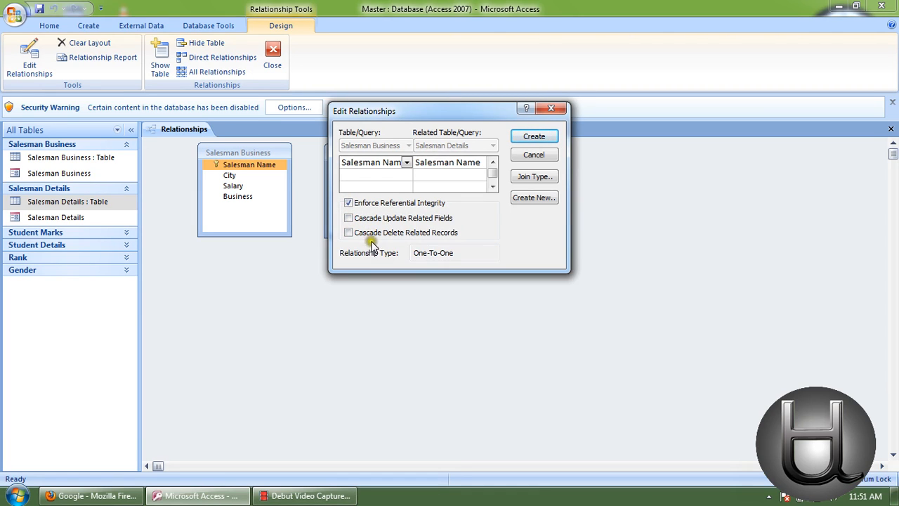
click(348, 218)
click(349, 233)
click(532, 140)
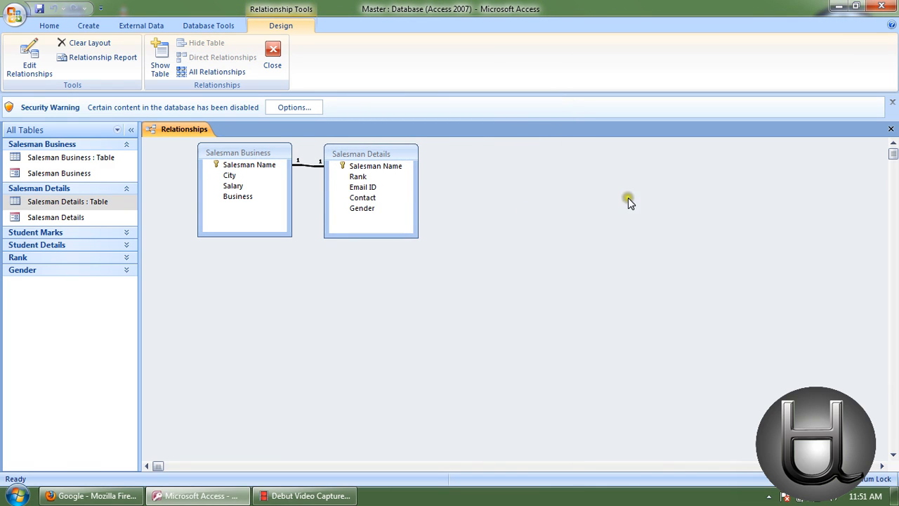
click(891, 130)
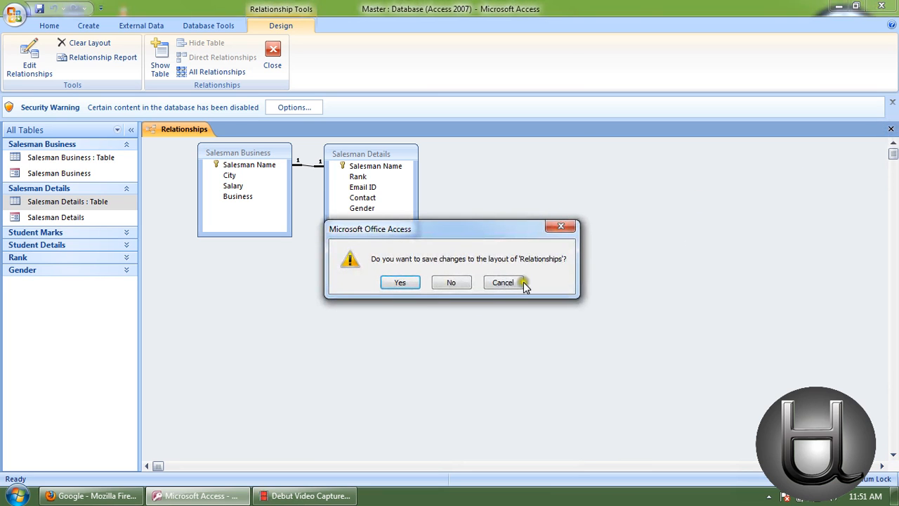
click(400, 282)
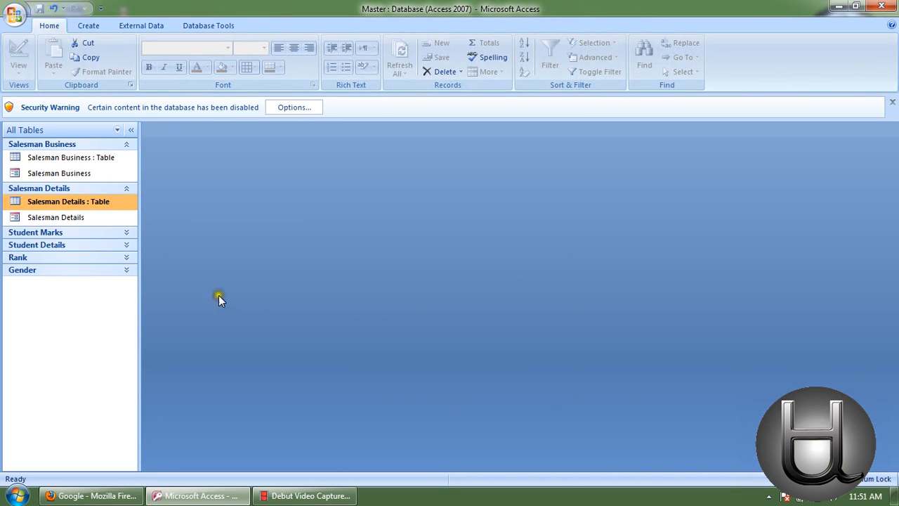
Step: Open the Salesman Business table and expand the first two records in turn to view their linked salesman details
double_click(88, 163)
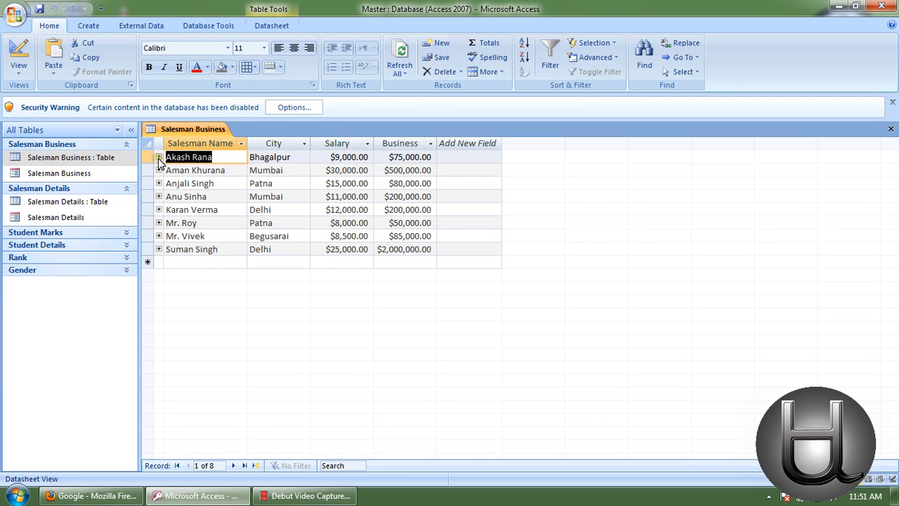
click(159, 158)
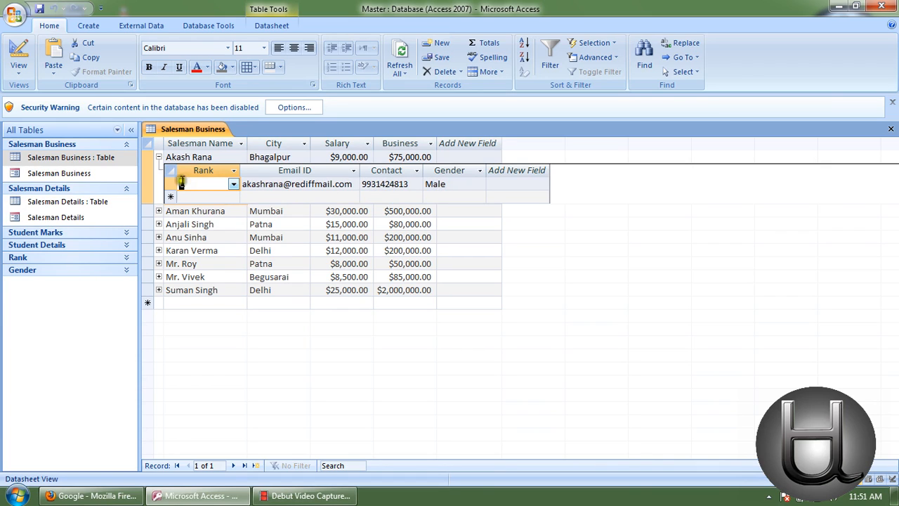
click(159, 158)
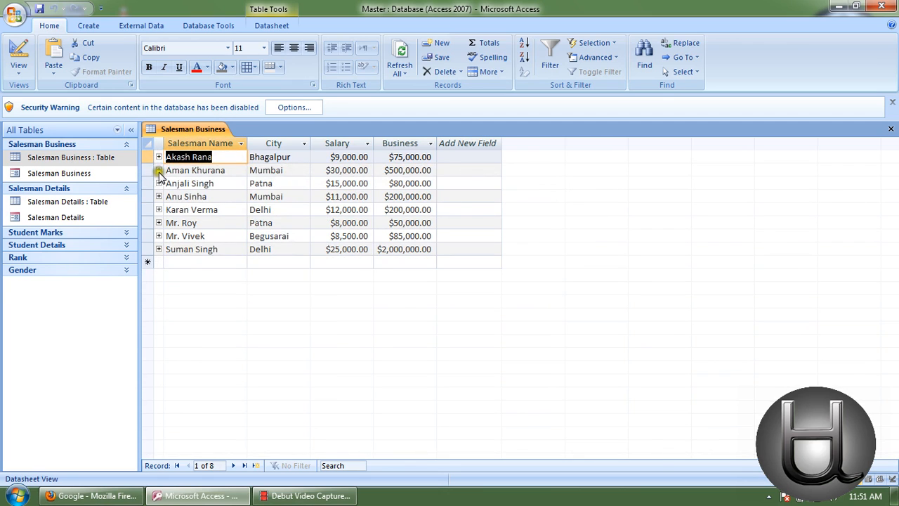
click(158, 171)
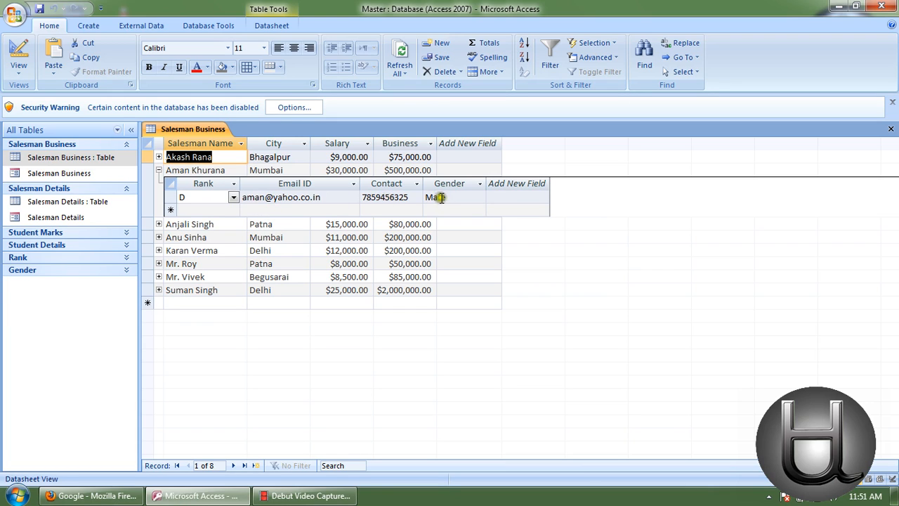
Step: Collapse the expanded second record and close the Salesman Business table
click(158, 170)
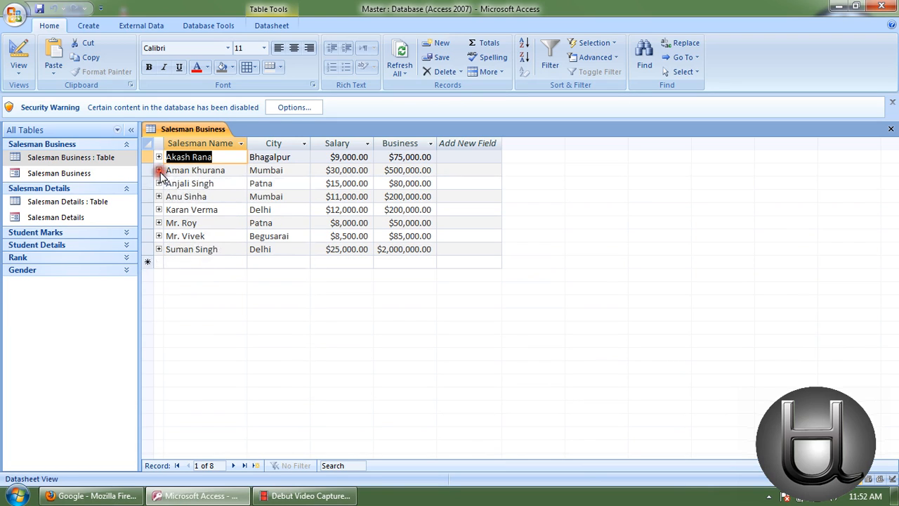
click(890, 130)
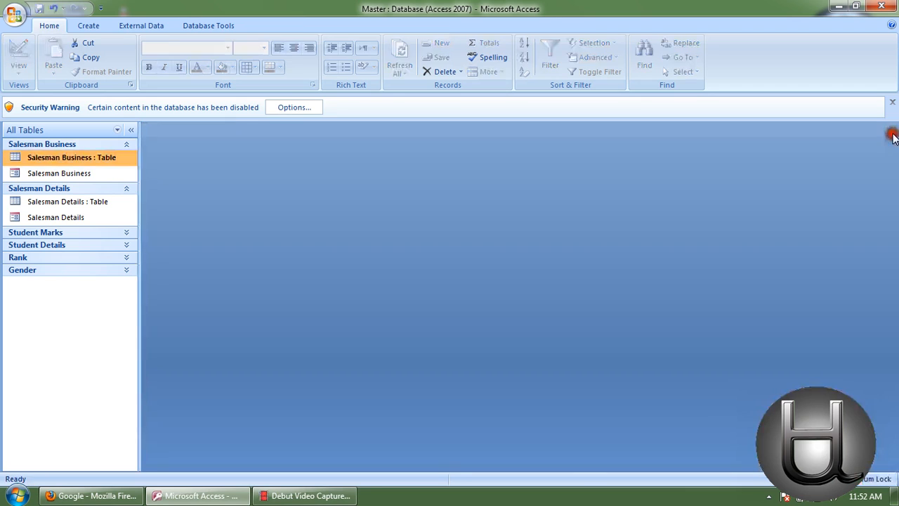
Step: Open the Salesman Details table, expand and collapse the first three records in turn to view their linked business data, and close the table
click(60, 205)
double_click(59, 206)
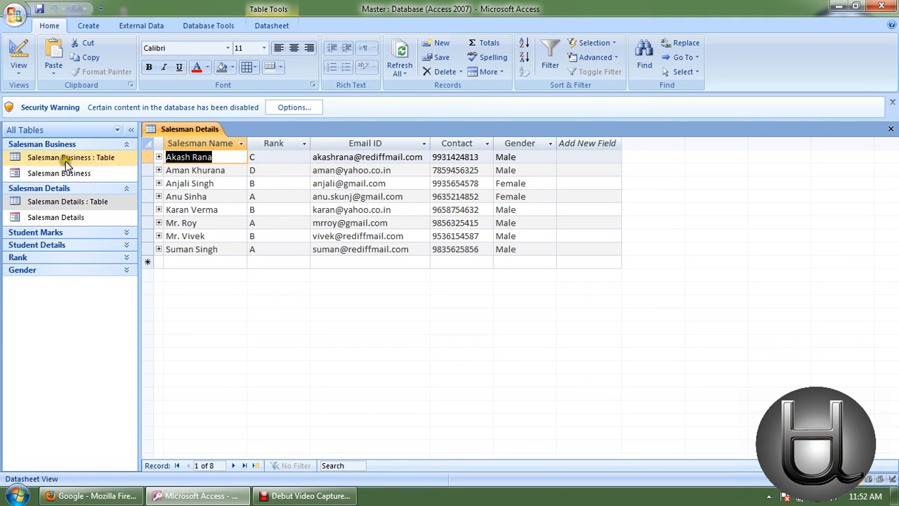
click(159, 157)
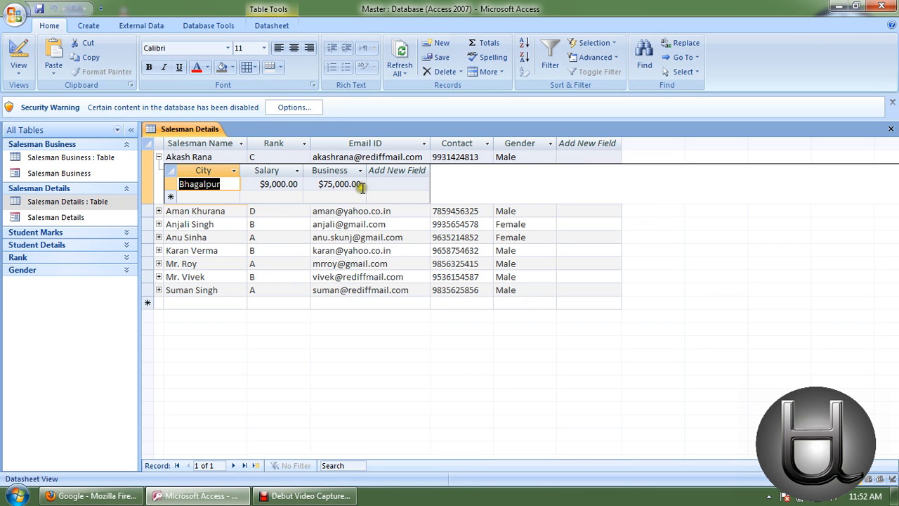
click(159, 157)
click(158, 171)
click(159, 171)
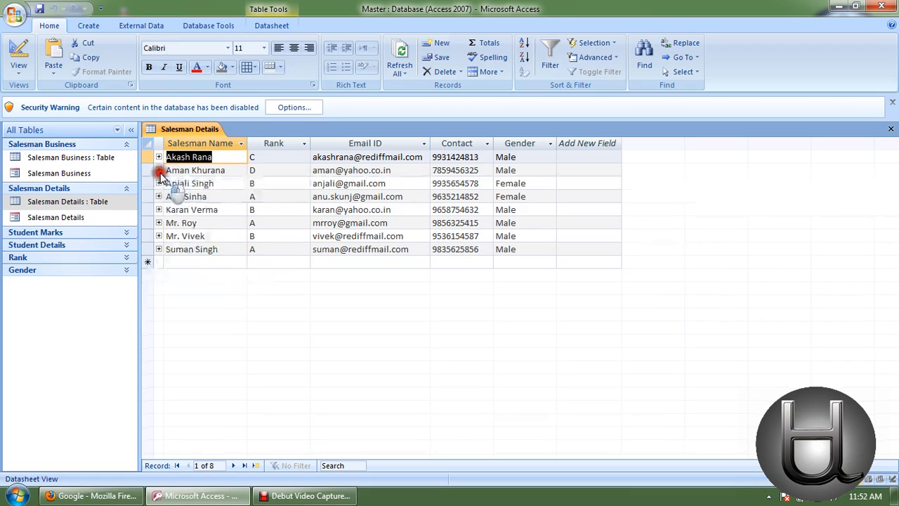
click(159, 183)
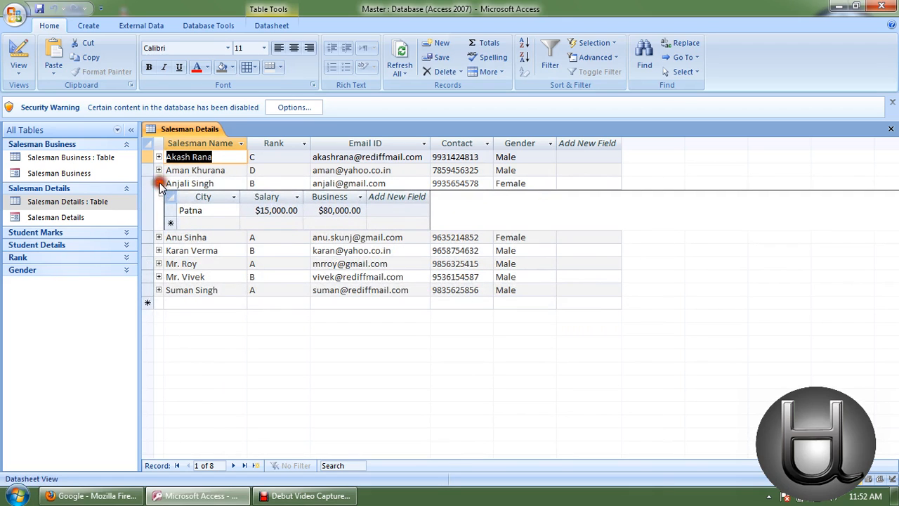
click(159, 184)
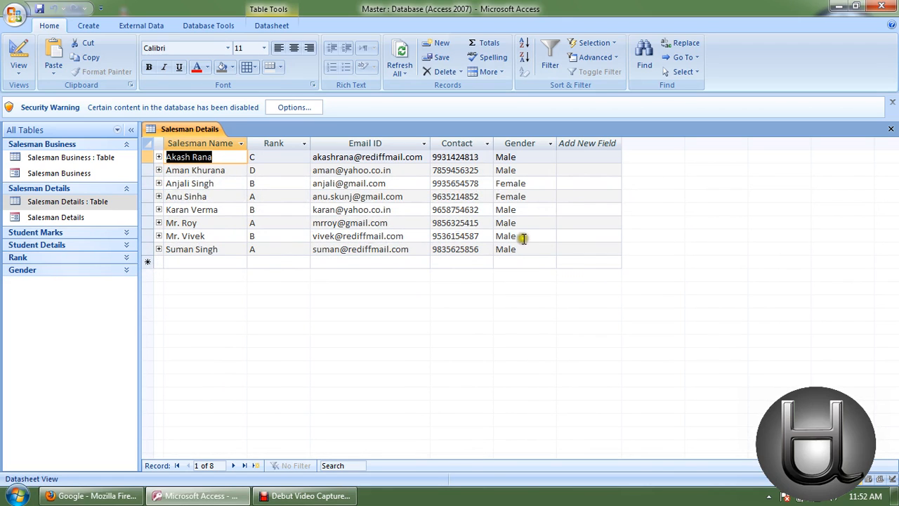
click(666, 220)
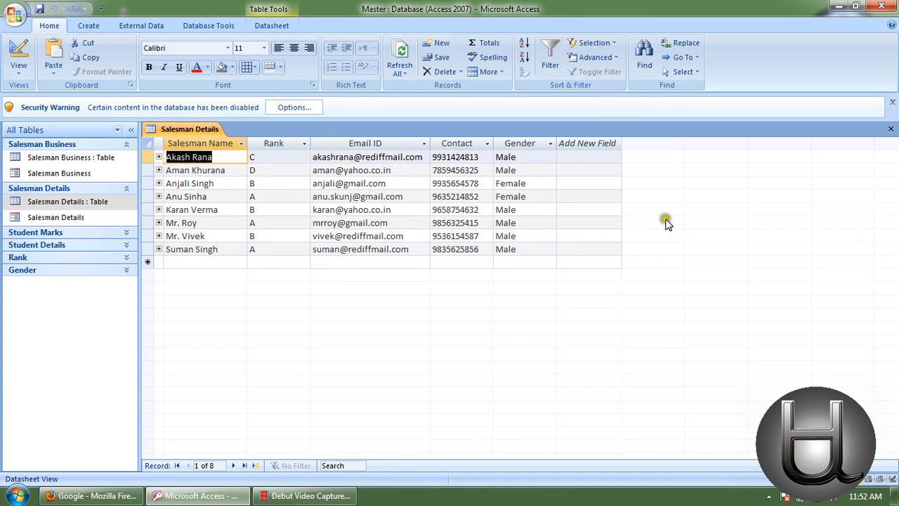
click(890, 132)
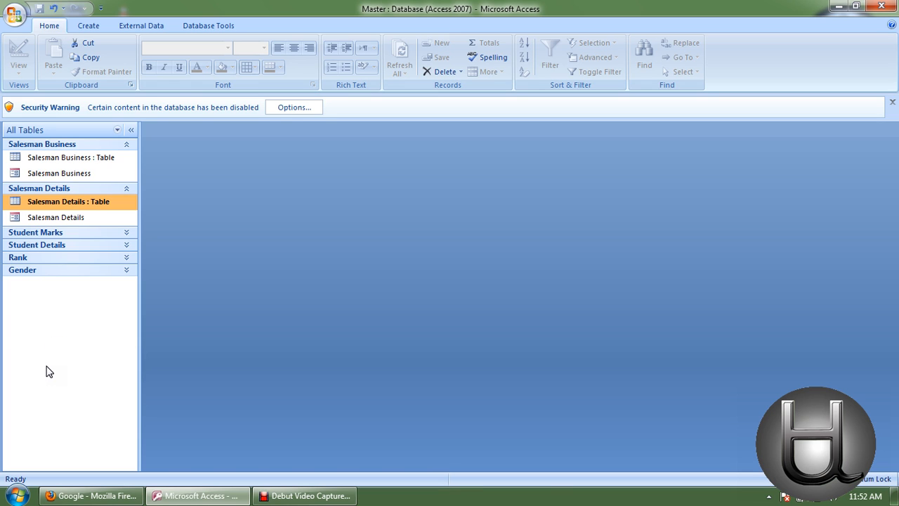
Step: Open the Relationships layout to review the link between Salesman Business and Salesman Details
click(205, 26)
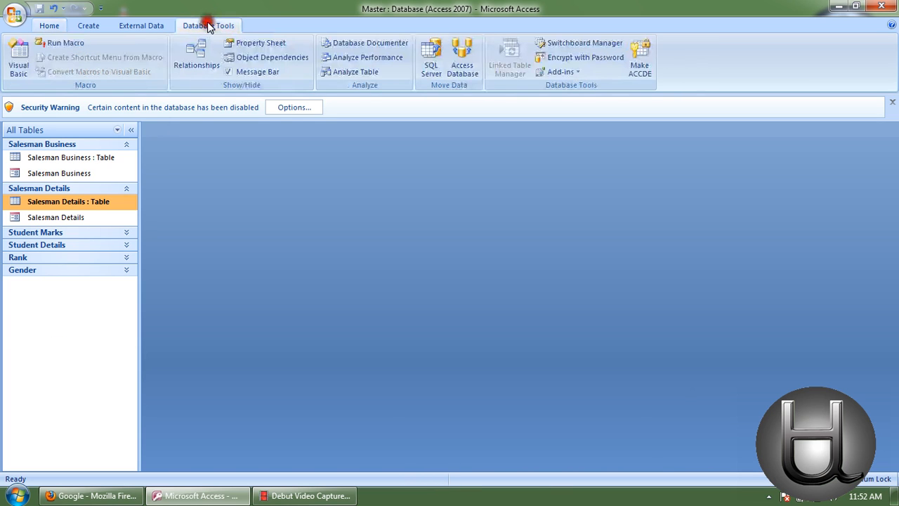
click(200, 79)
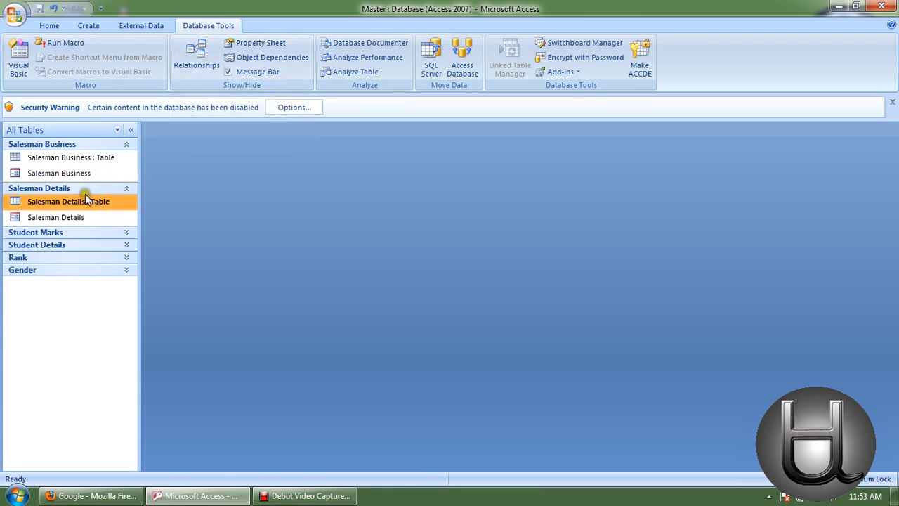
click(104, 209)
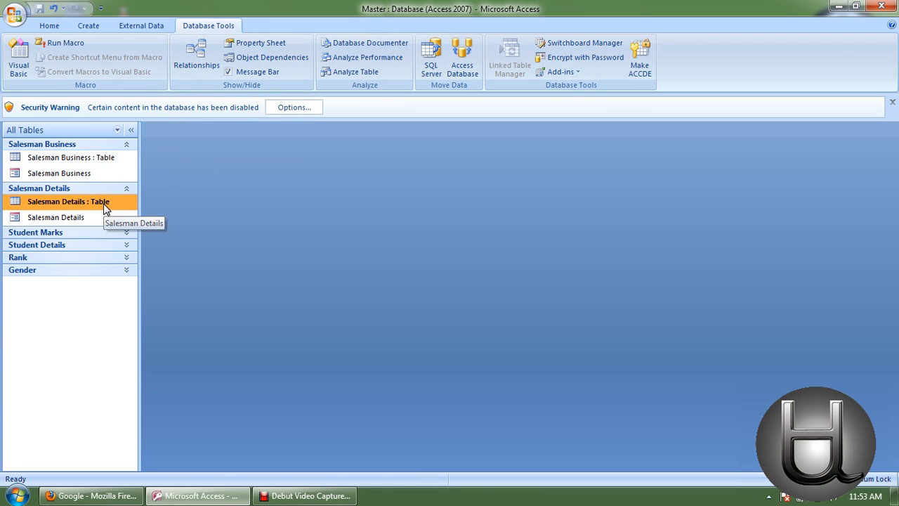
click(106, 204)
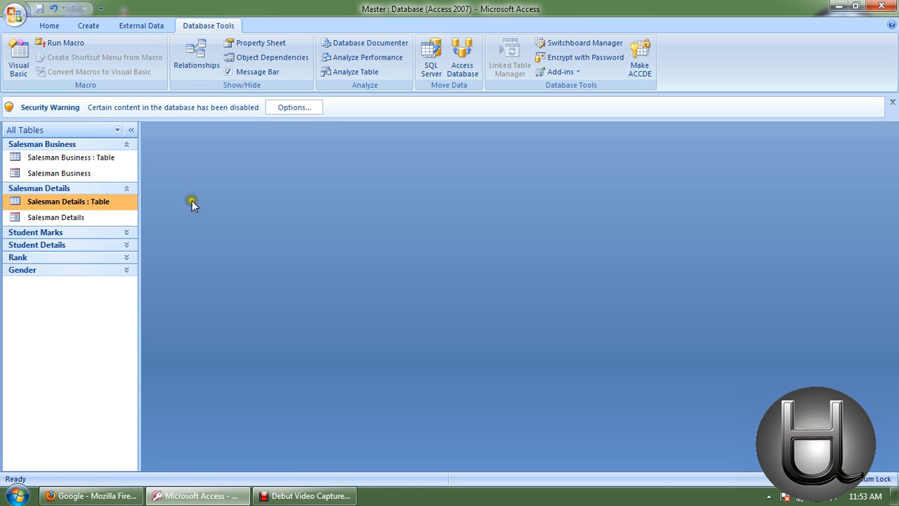
click(196, 56)
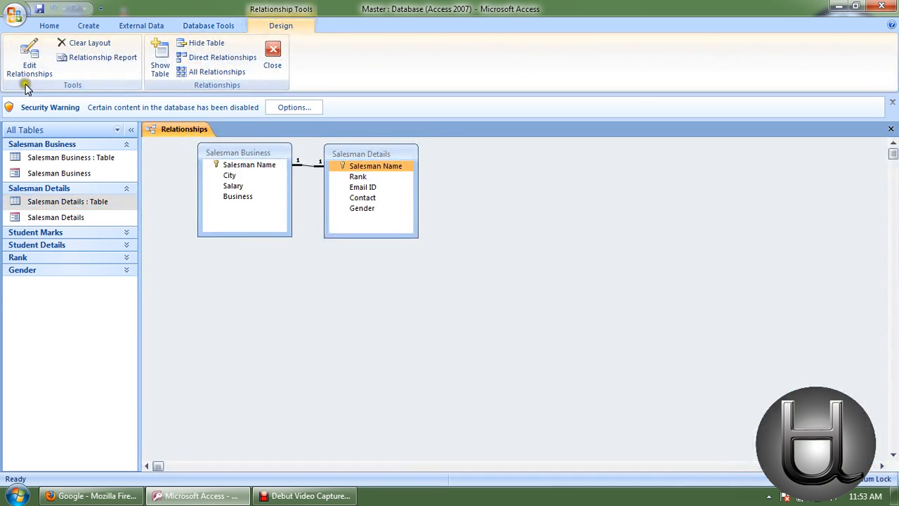
Step: Look at Student Details and Student Marks among the tables available for the relationship layout, add none, and close the layout
click(169, 70)
click(374, 173)
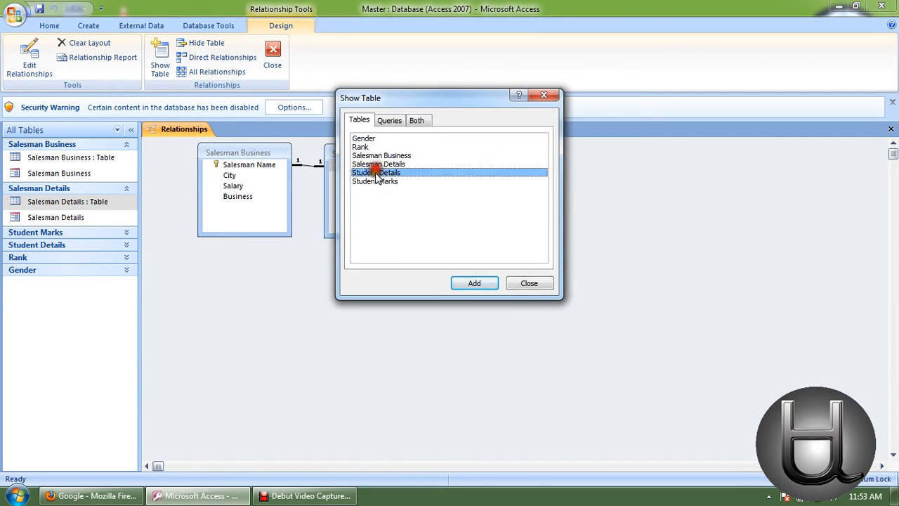
click(377, 181)
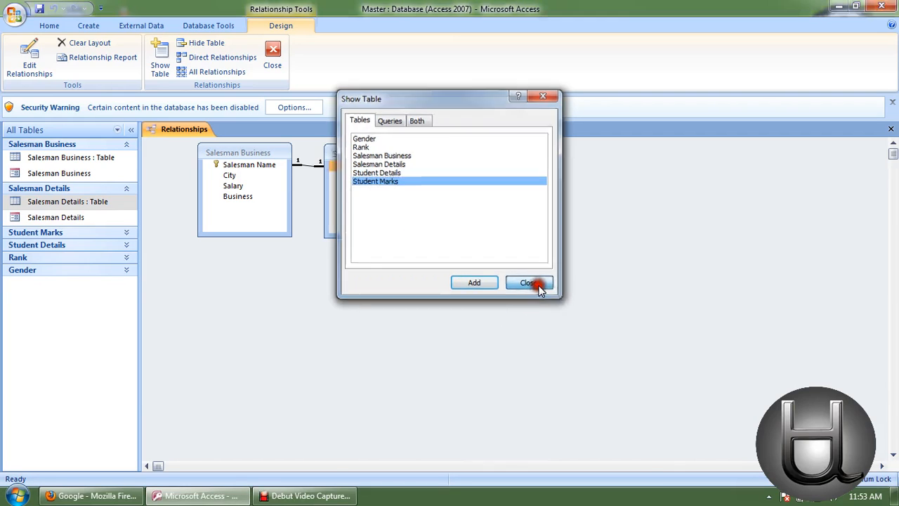
click(536, 282)
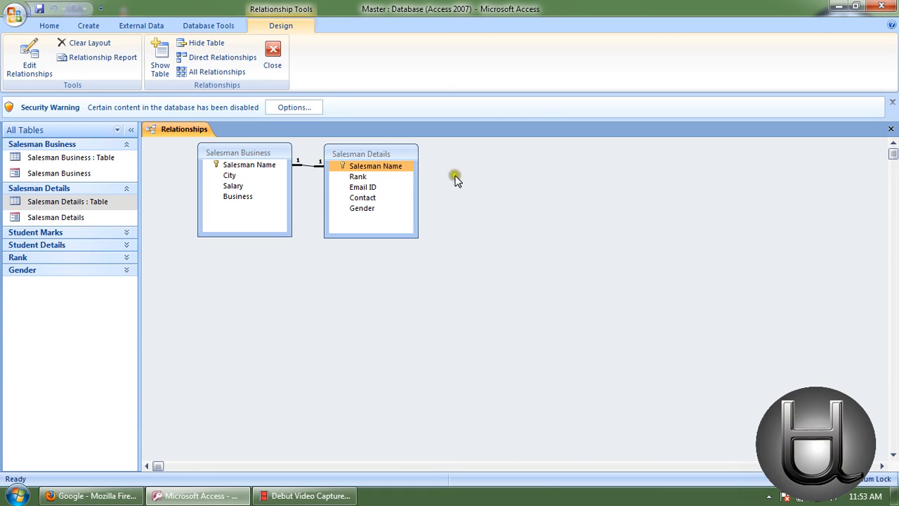
click(273, 62)
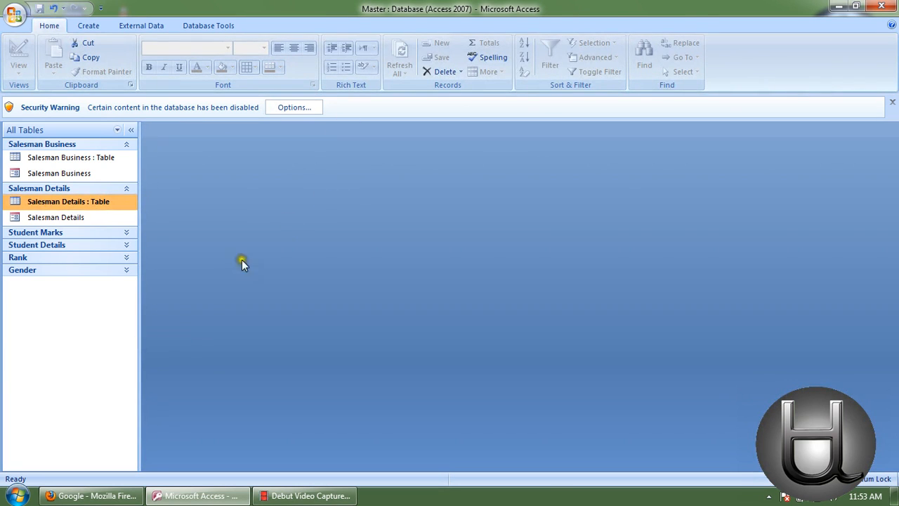
click(103, 339)
click(104, 333)
click(291, 495)
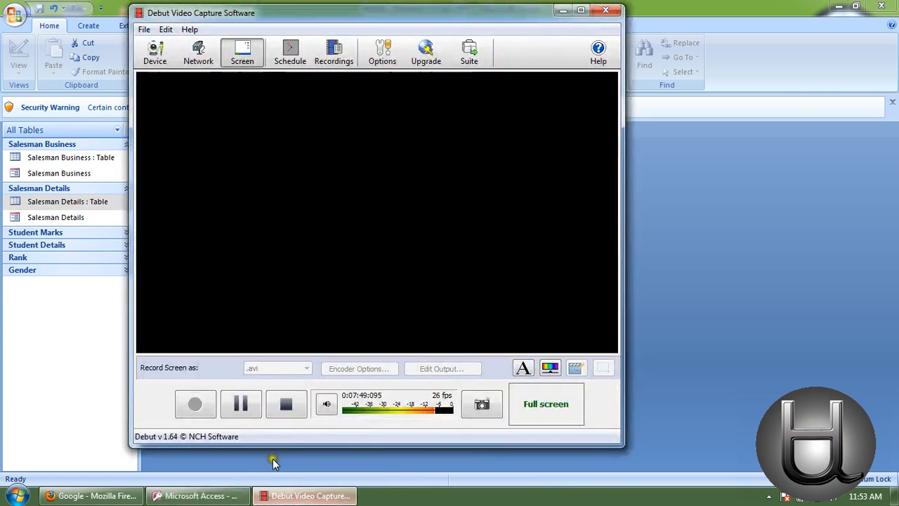